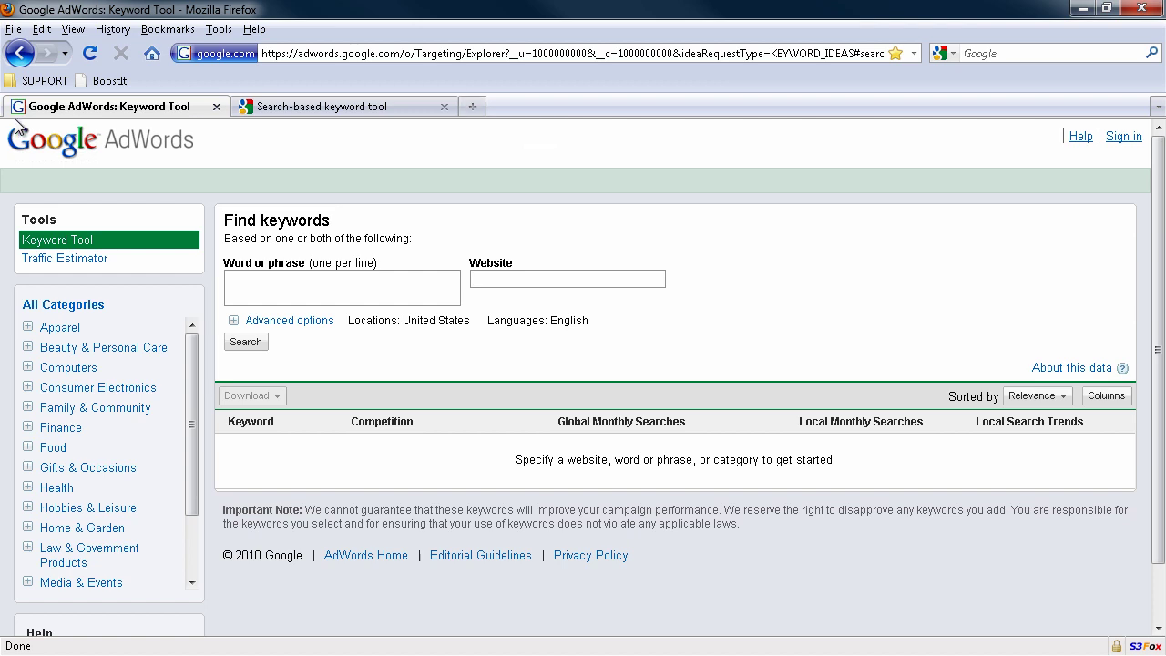
Step: Review the Search-based keyword tool's discontinuation notice, then close that tab
{"action": "left_click", "coordinate": [307, 107]}
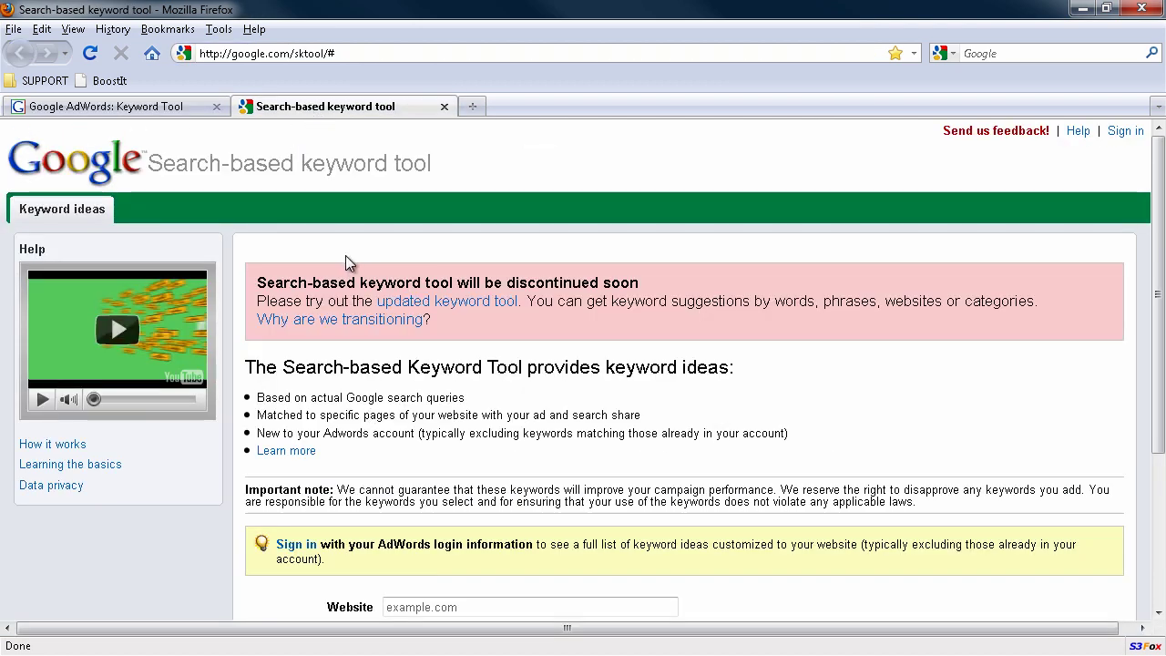
{"action": "left_click_drag", "start_coordinate": [259, 284], "coordinate": [661, 294]}
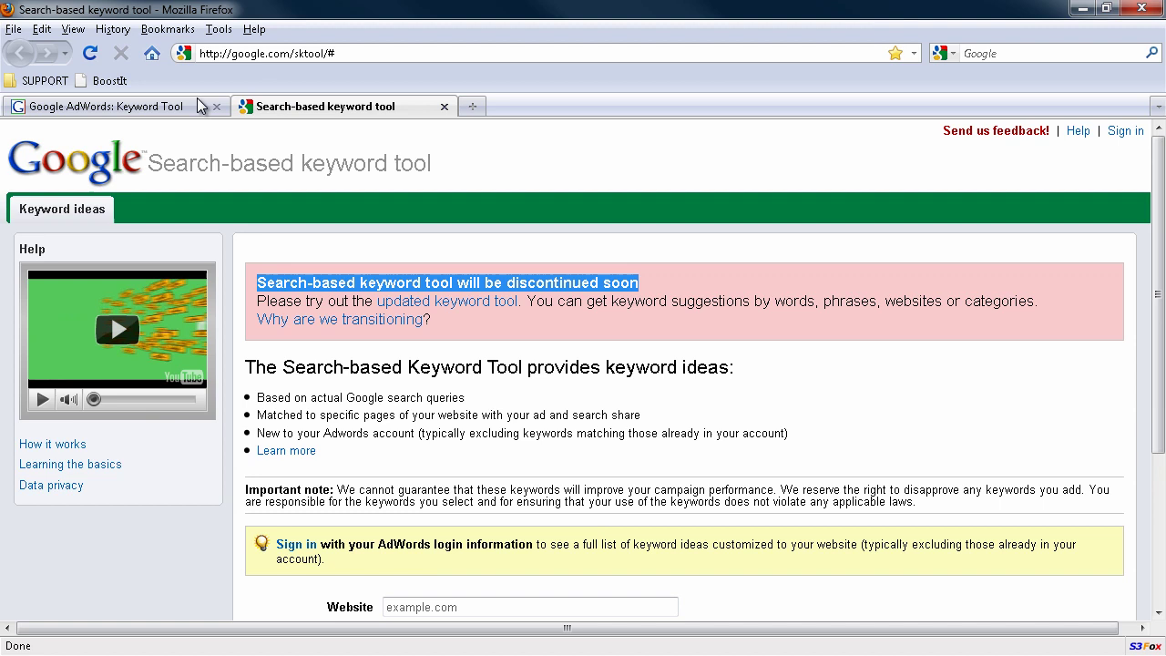
{"action": "left_click", "coordinate": [127, 110]}
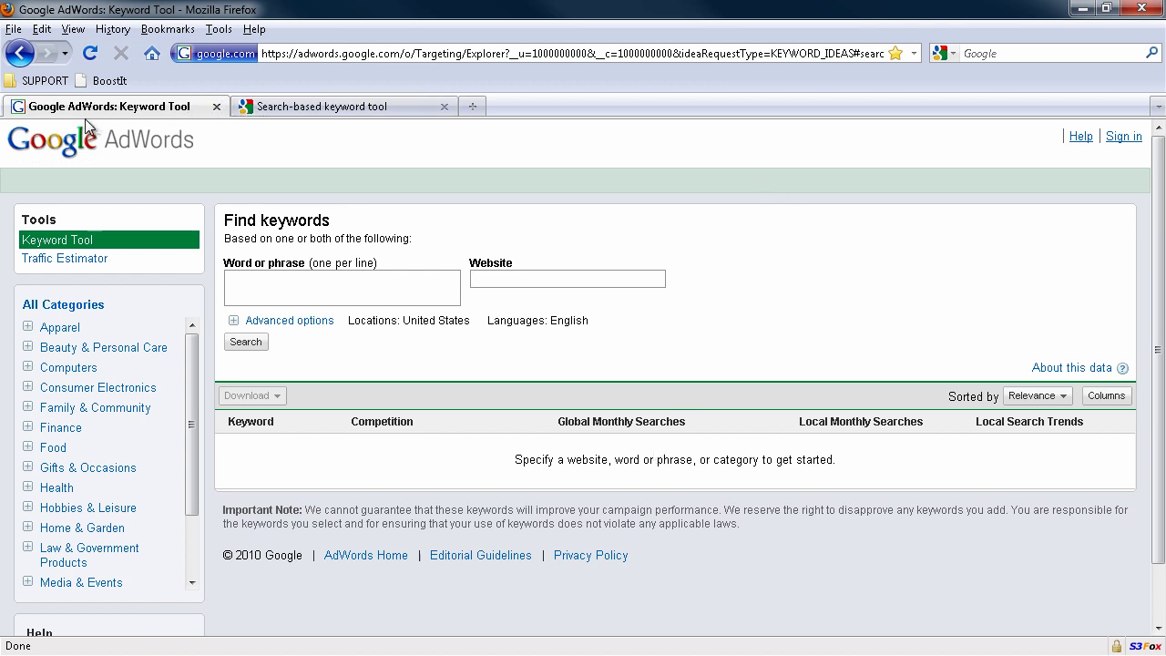
{"action": "left_click", "coordinate": [358, 107]}
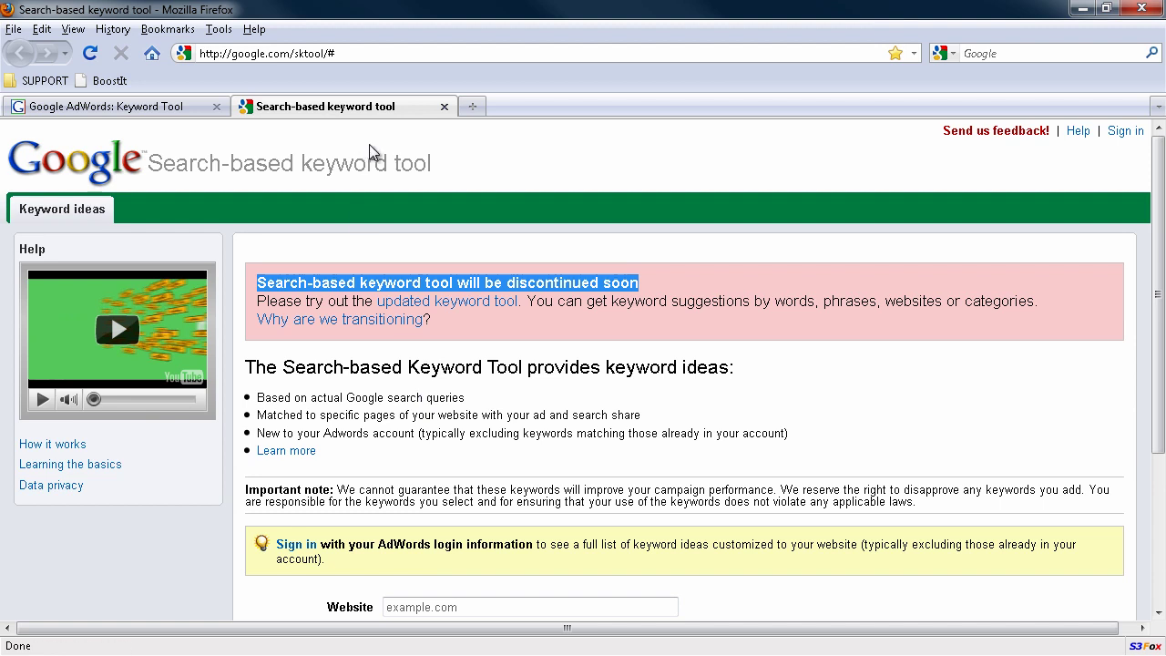
{"action": "left_click", "coordinate": [444, 107]}
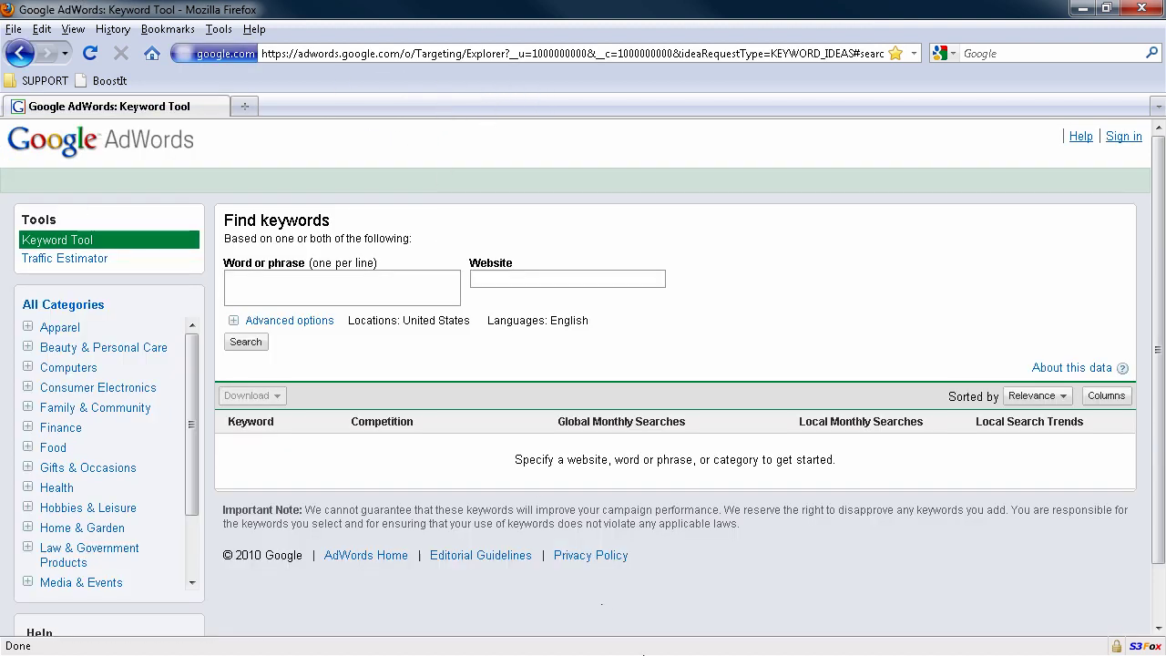
Step: Search keyword ideas for 'car insurance' and scroll through the returned list
{"action": "left_click", "coordinate": [236, 288]}
{"action": "type", "text": "car insurance"}
{"action": "left_click", "coordinate": [248, 342]}
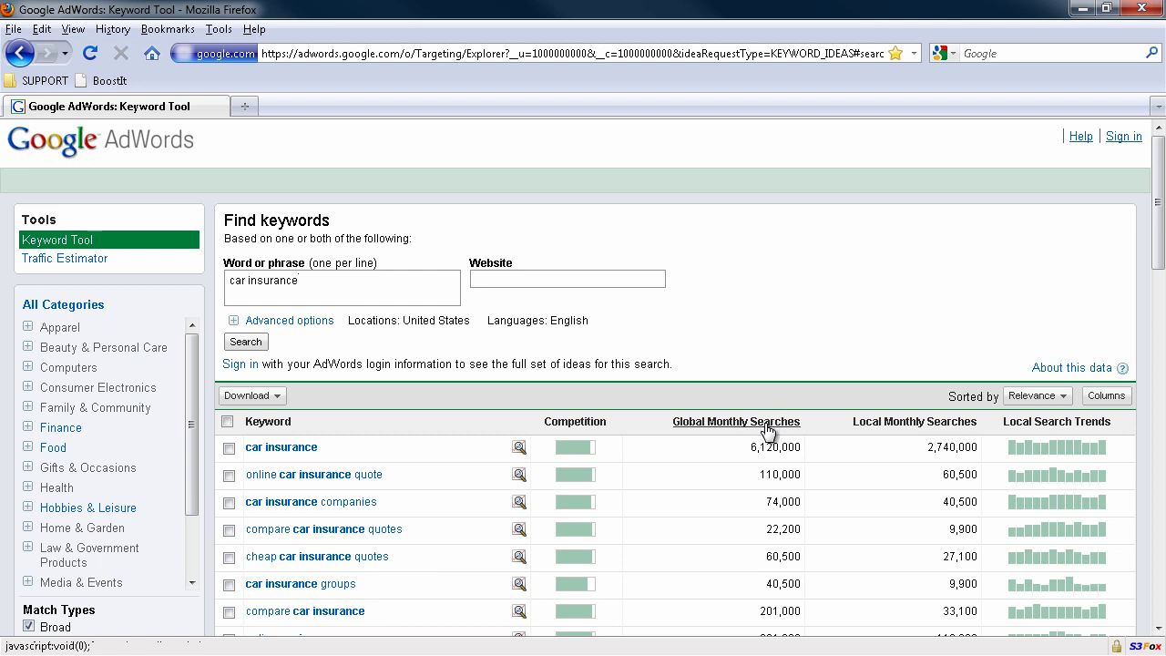
{"action": "scroll", "coordinate": [623, 316], "scroll_direction": "down", "scroll_amount": 4}
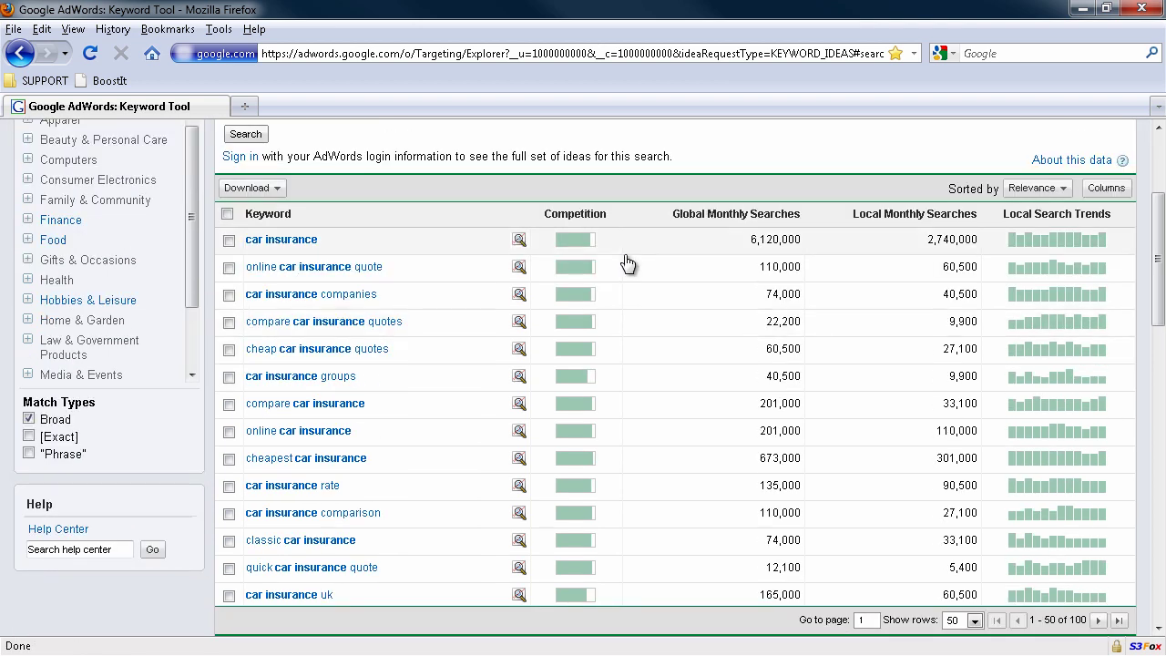
{"action": "scroll", "coordinate": [781, 201], "scroll_direction": "up", "scroll_amount": 2}
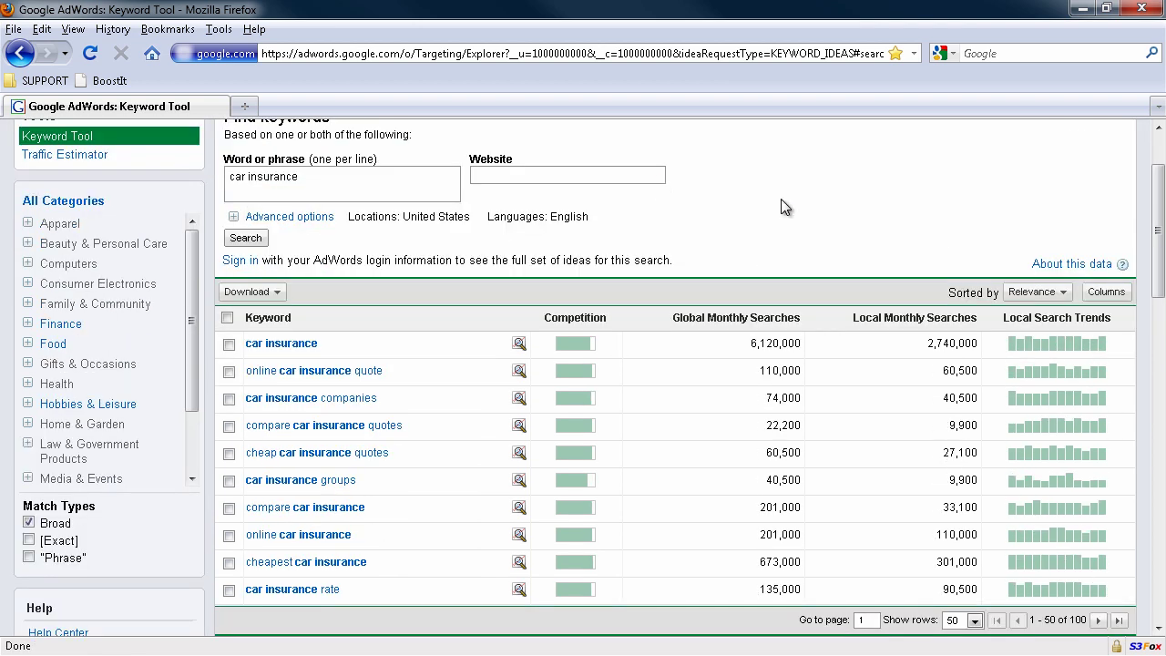
Step: Tick Estimated Avg. CPC in the Customize columns dialog and save
{"action": "left_click", "coordinate": [1092, 289]}
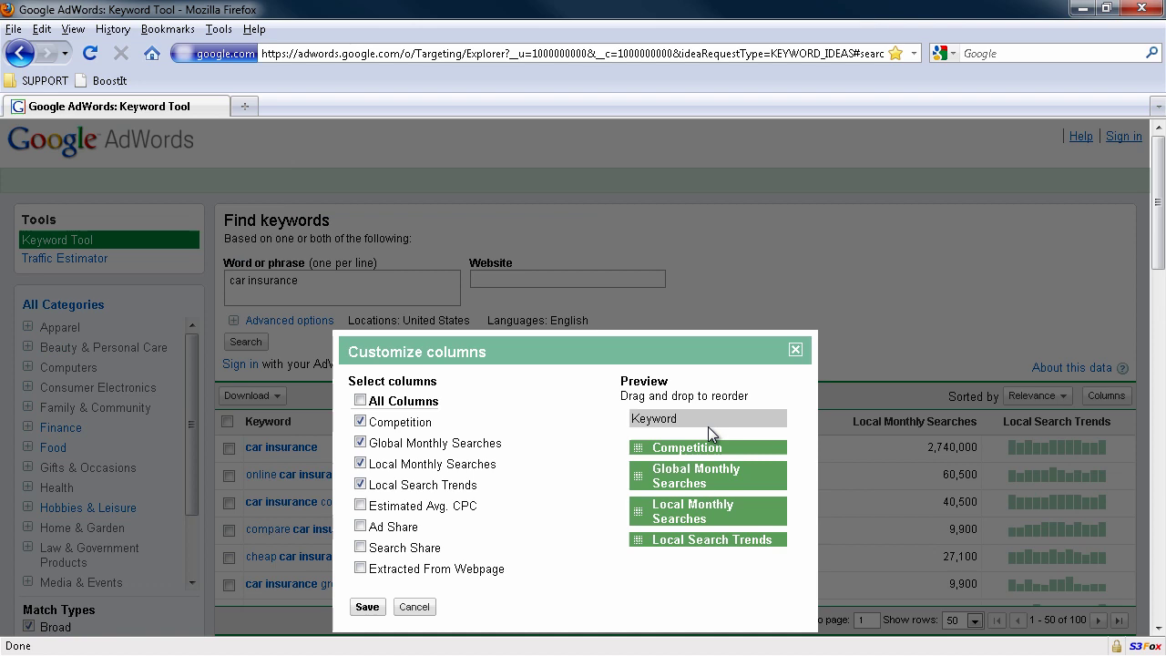
{"action": "left_click", "coordinate": [360, 505]}
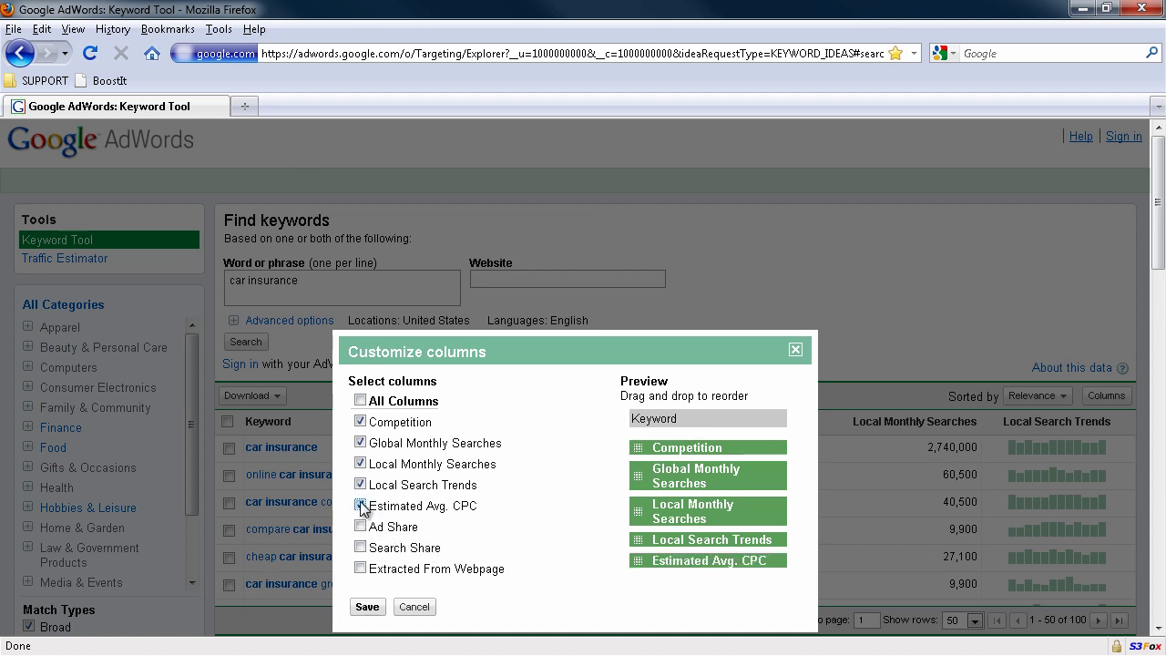
{"action": "left_click", "coordinate": [367, 607]}
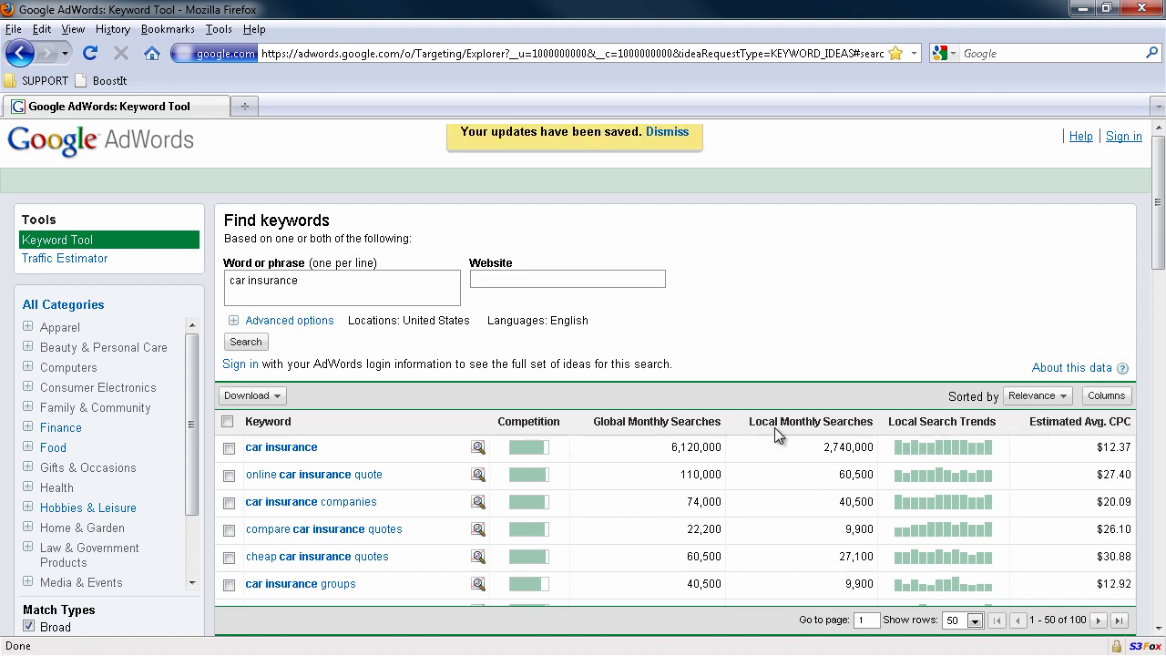
Step: Sort the car insurance ideas by Global Monthly Searches and review the sorted list
{"action": "left_click", "coordinate": [692, 425]}
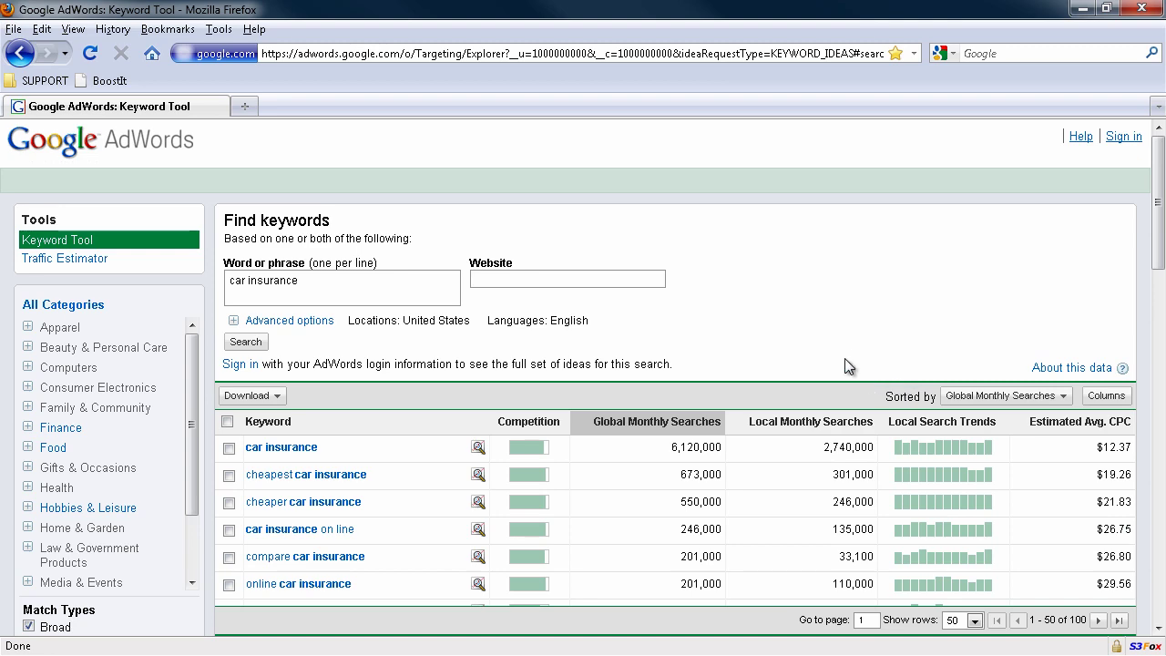
{"action": "scroll", "coordinate": [756, 312], "scroll_direction": "down", "scroll_amount": 6}
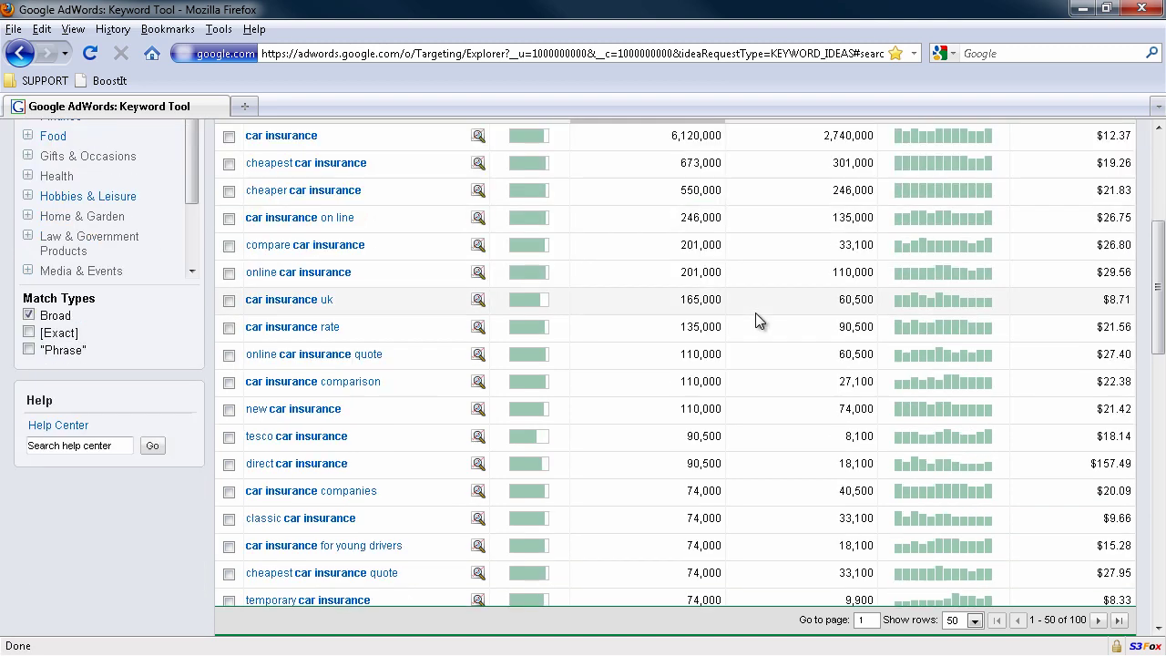
{"action": "scroll", "coordinate": [755, 315], "scroll_direction": "up", "scroll_amount": 4}
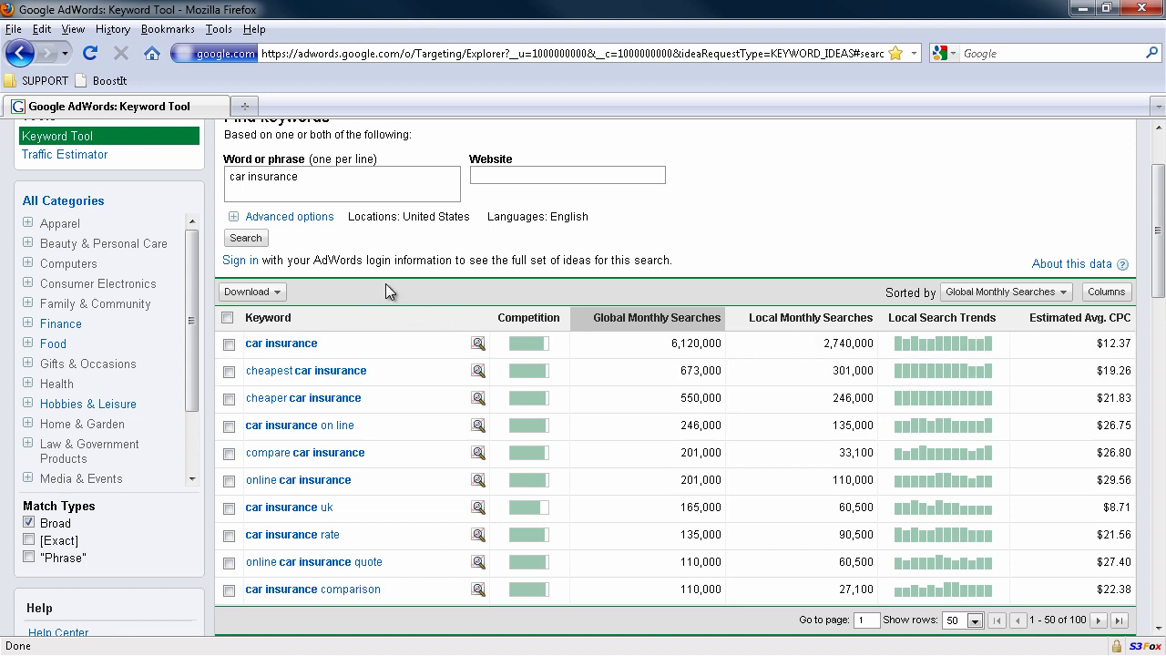
Step: Expand Advanced options, leaving United States as the selected target location
{"action": "left_click", "coordinate": [280, 225]}
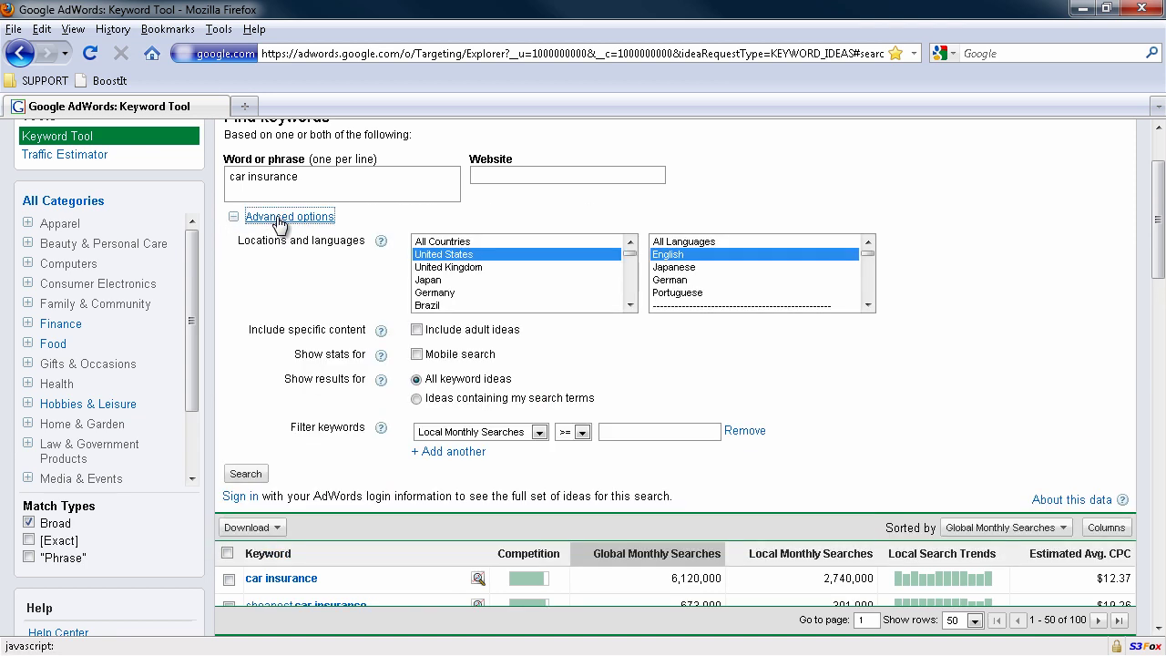
{"action": "left_click", "coordinate": [437, 267], "text": "ctrl"}
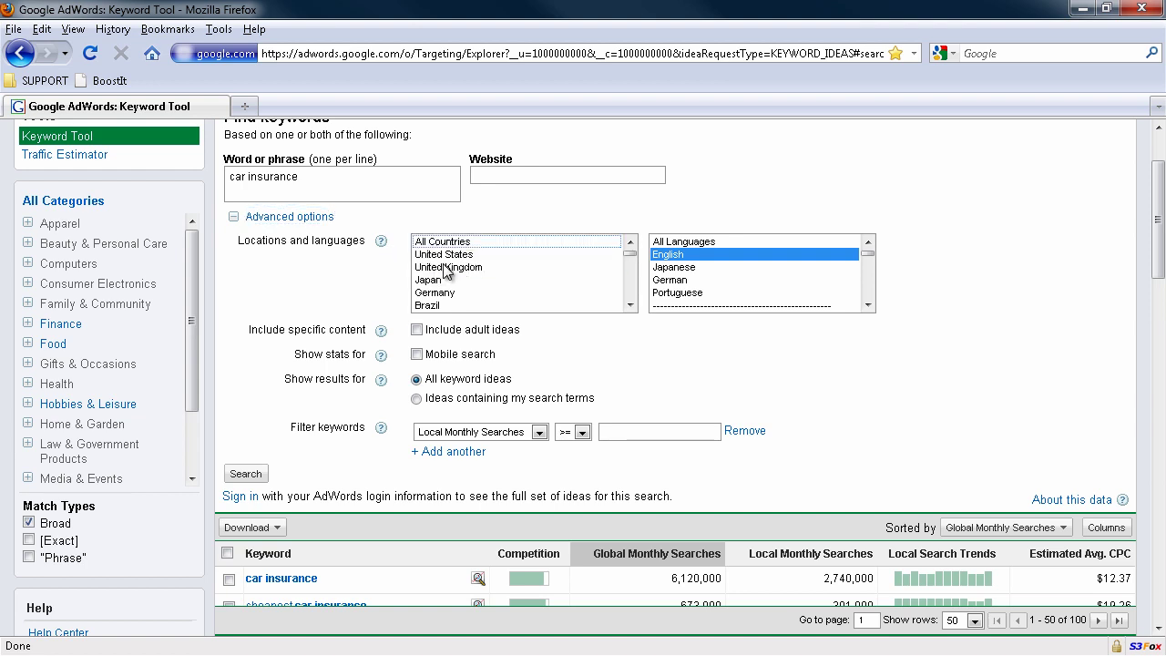
{"action": "left_click", "coordinate": [444, 255]}
{"action": "left_click", "coordinate": [444, 268]}
{"action": "left_click", "coordinate": [442, 256]}
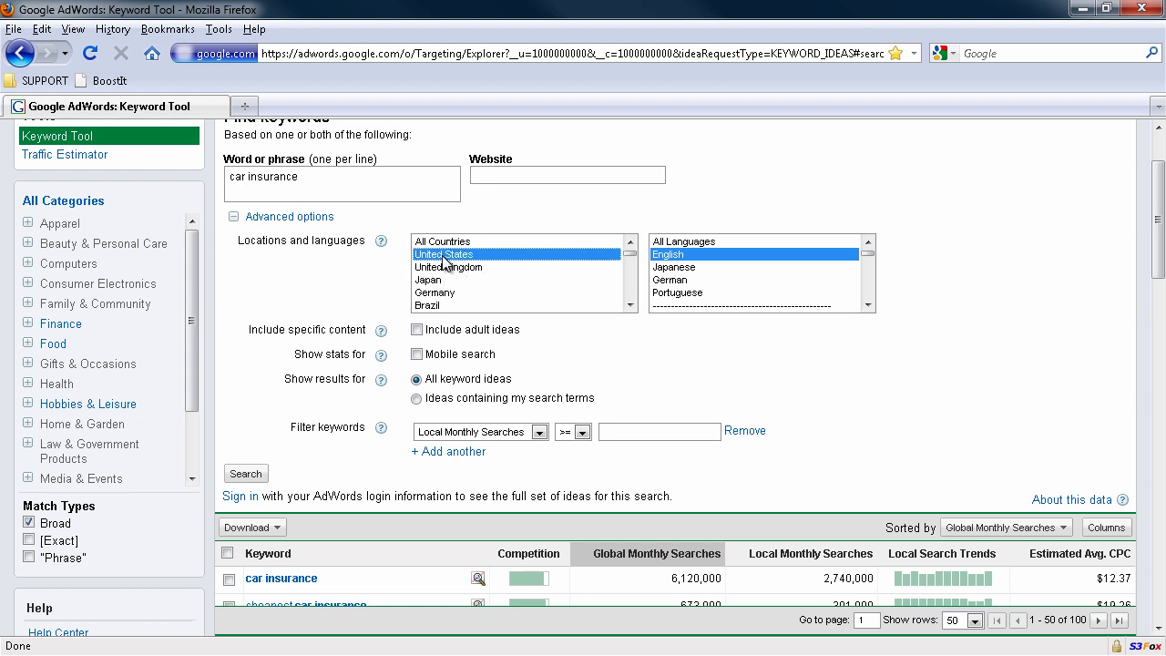
{"action": "left_click", "coordinate": [440, 268]}
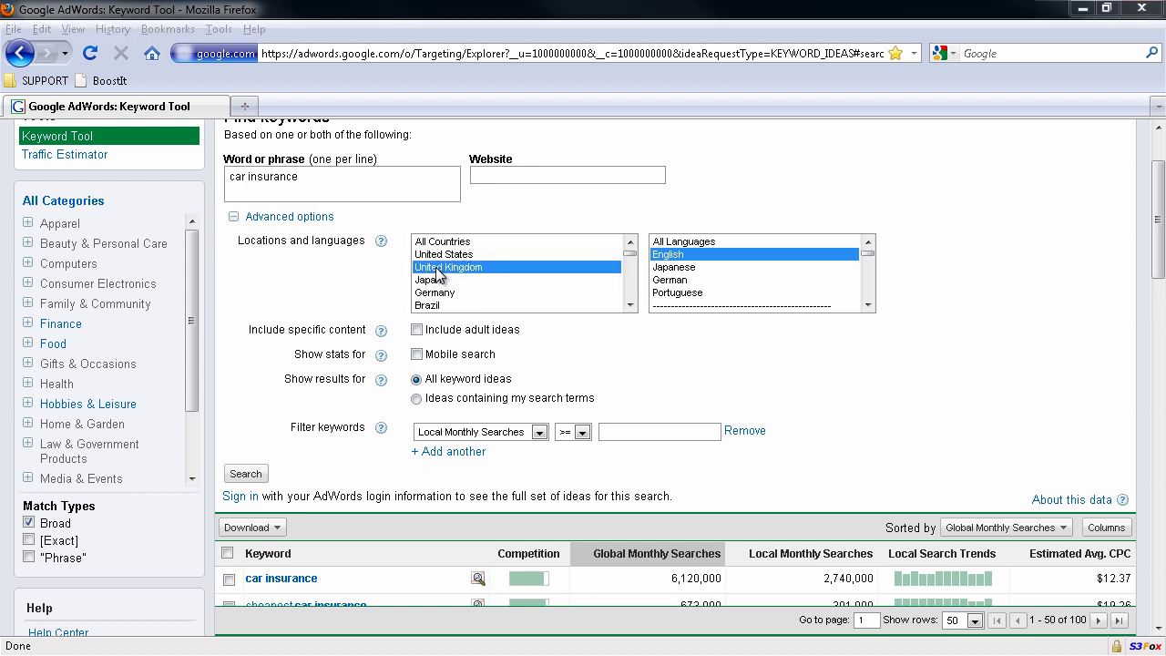
{"action": "left_click", "coordinate": [439, 256]}
{"action": "left_click", "coordinate": [438, 267]}
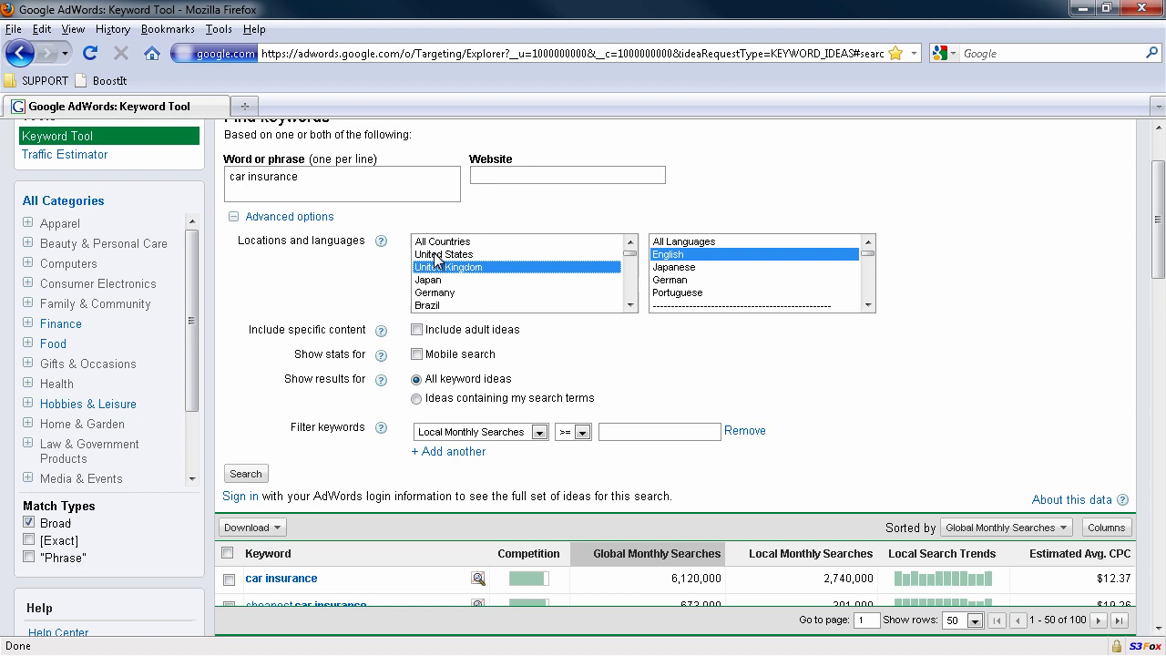
{"action": "left_click", "coordinate": [437, 255]}
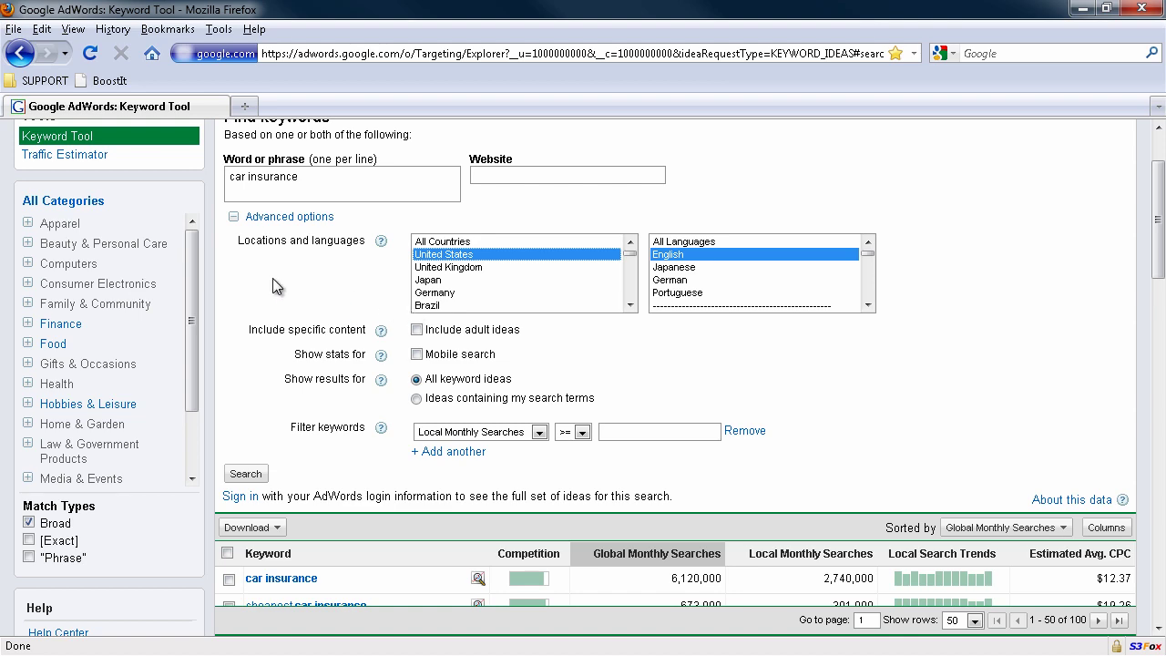
Step: Add a keyword filter for Global Monthly Searches of at least 1000
{"action": "scroll", "coordinate": [237, 278], "scroll_direction": "down", "scroll_amount": 4}
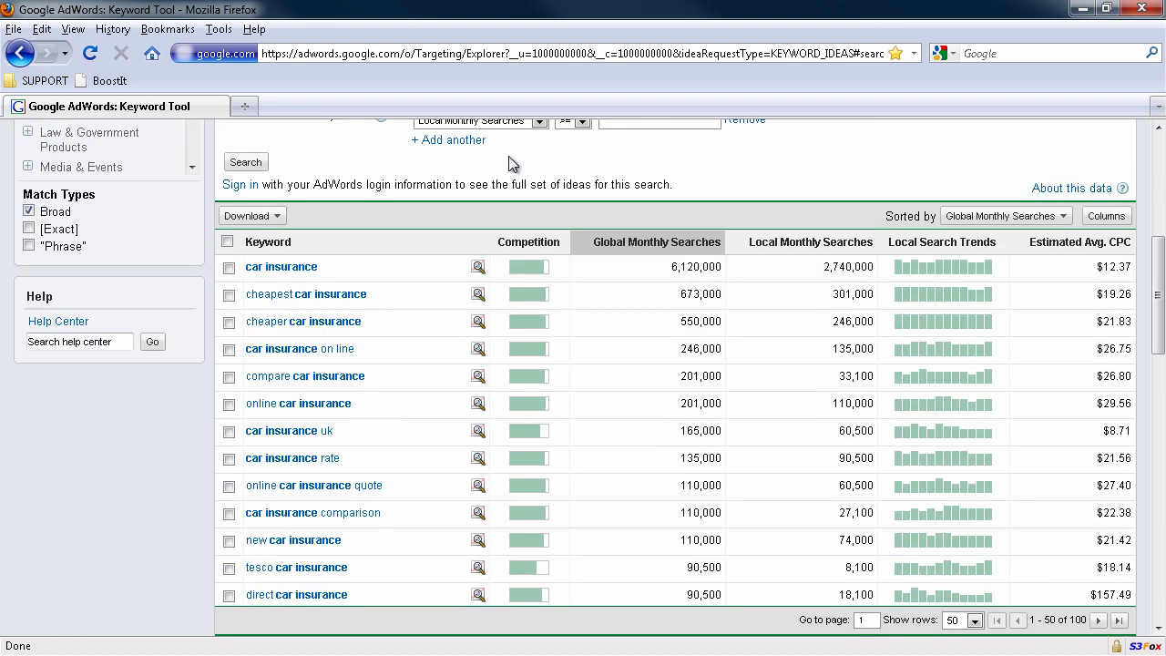
{"action": "scroll", "coordinate": [584, 225], "scroll_direction": "up", "scroll_amount": 4}
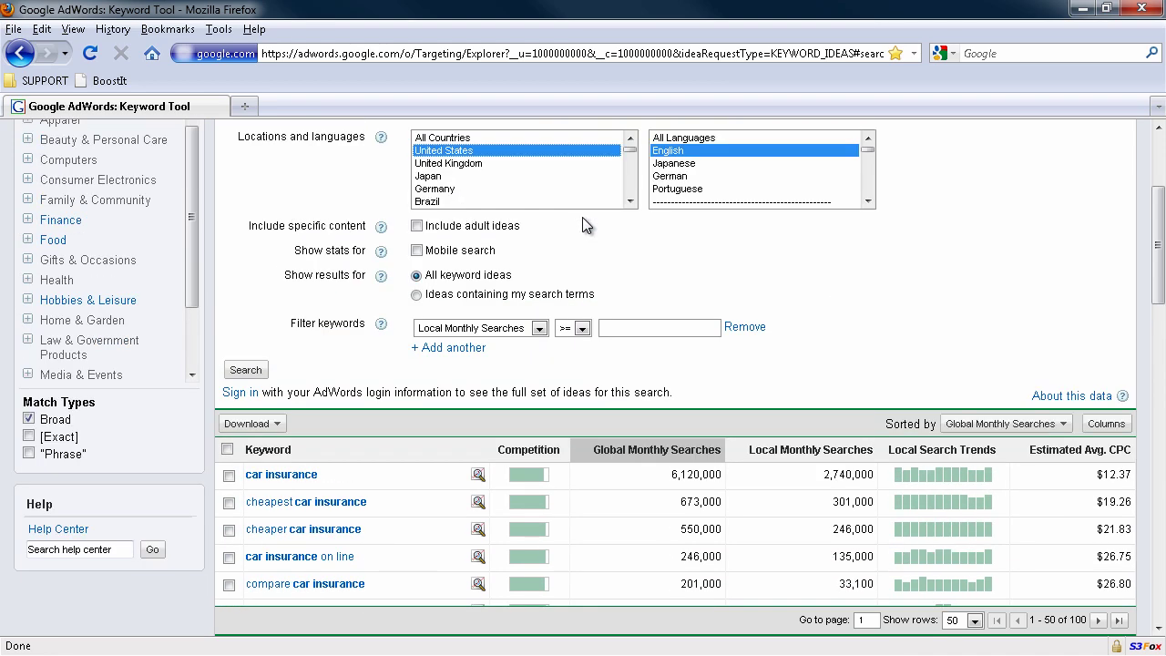
{"action": "left_click", "coordinate": [459, 332]}
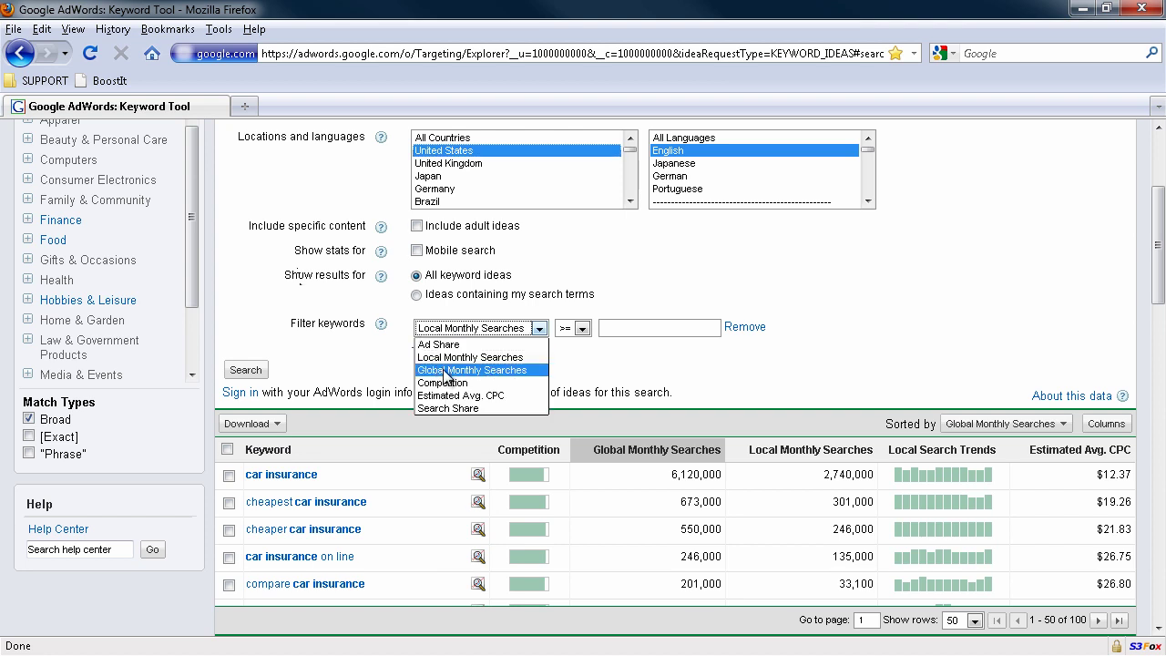
{"action": "left_click", "coordinate": [446, 371]}
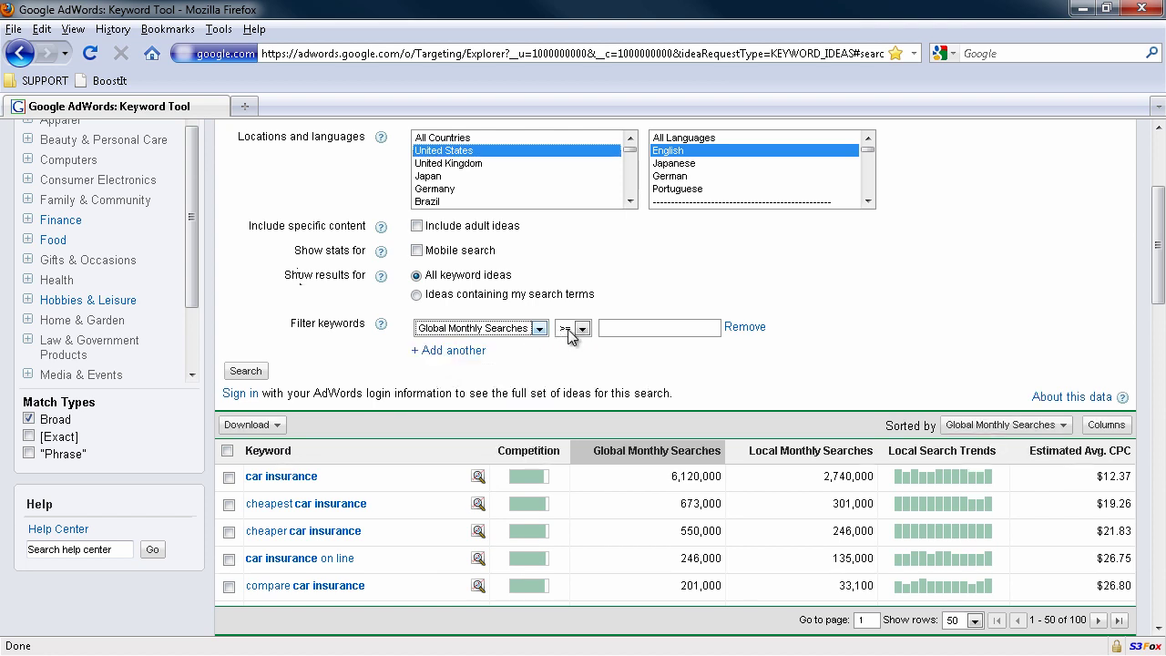
{"action": "left_click", "coordinate": [701, 330]}
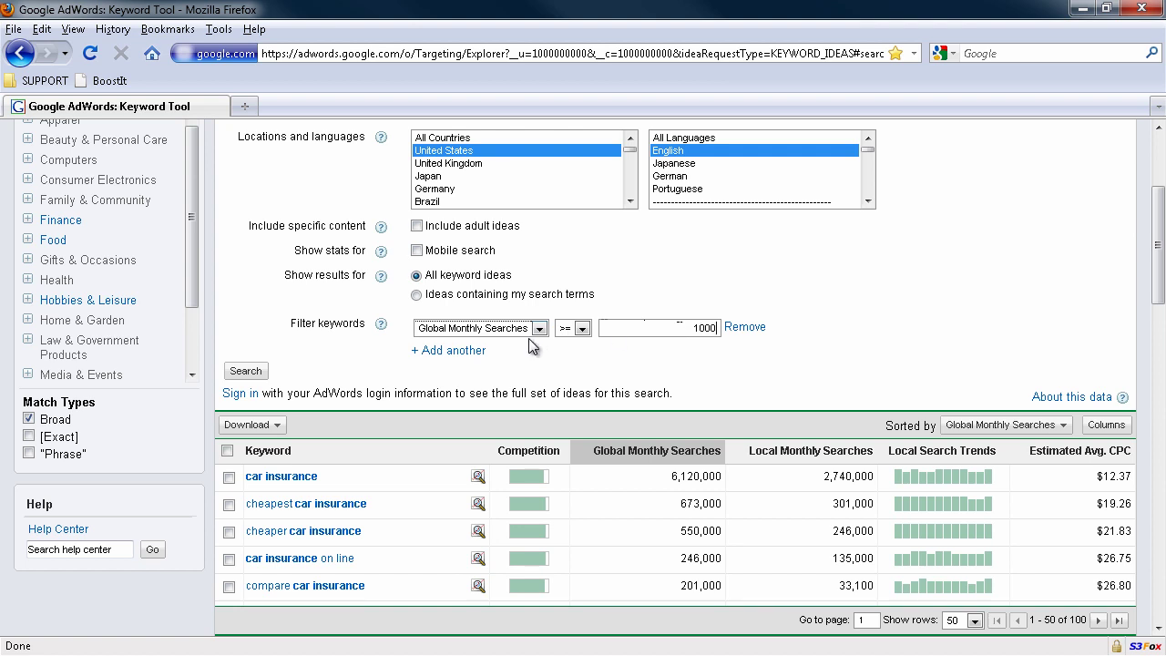
Step: Add a second filter limiting Competition to Low and Medium
{"action": "left_click", "coordinate": [444, 352]}
{"action": "left_click", "coordinate": [444, 354]}
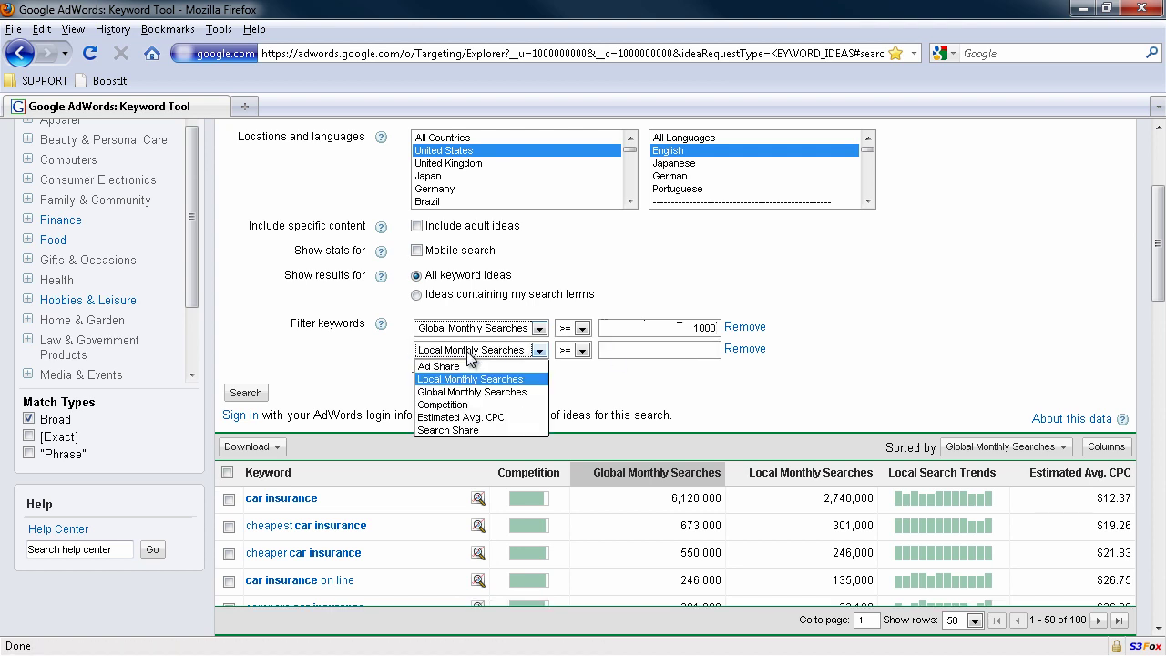
{"action": "left_click", "coordinate": [453, 404]}
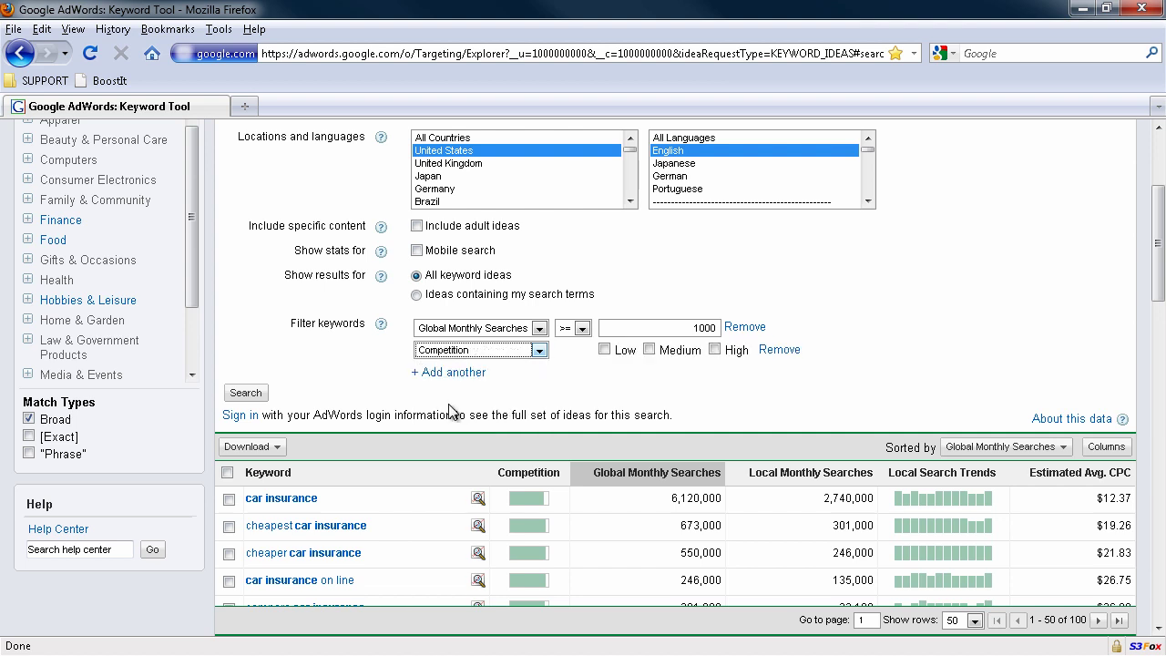
{"action": "left_click", "coordinate": [605, 350]}
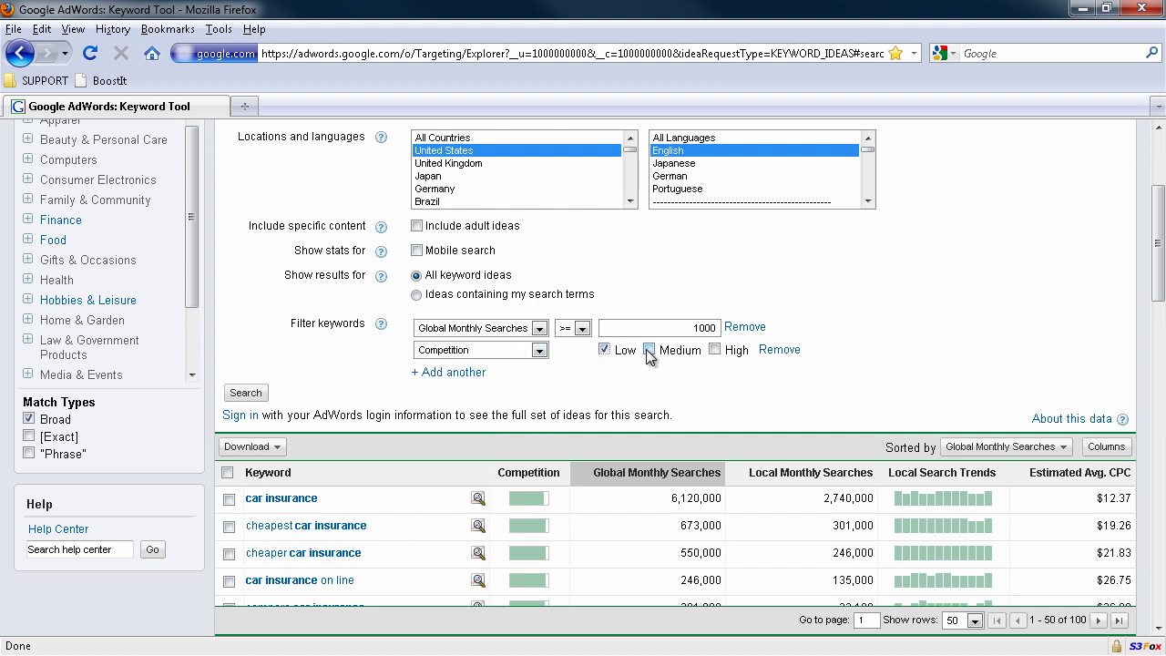
{"action": "left_click", "coordinate": [648, 350]}
Step: Apply the filters and select the top keyword 'rental car insurance' to copy
{"action": "mouse_move", "coordinate": [527, 498]}
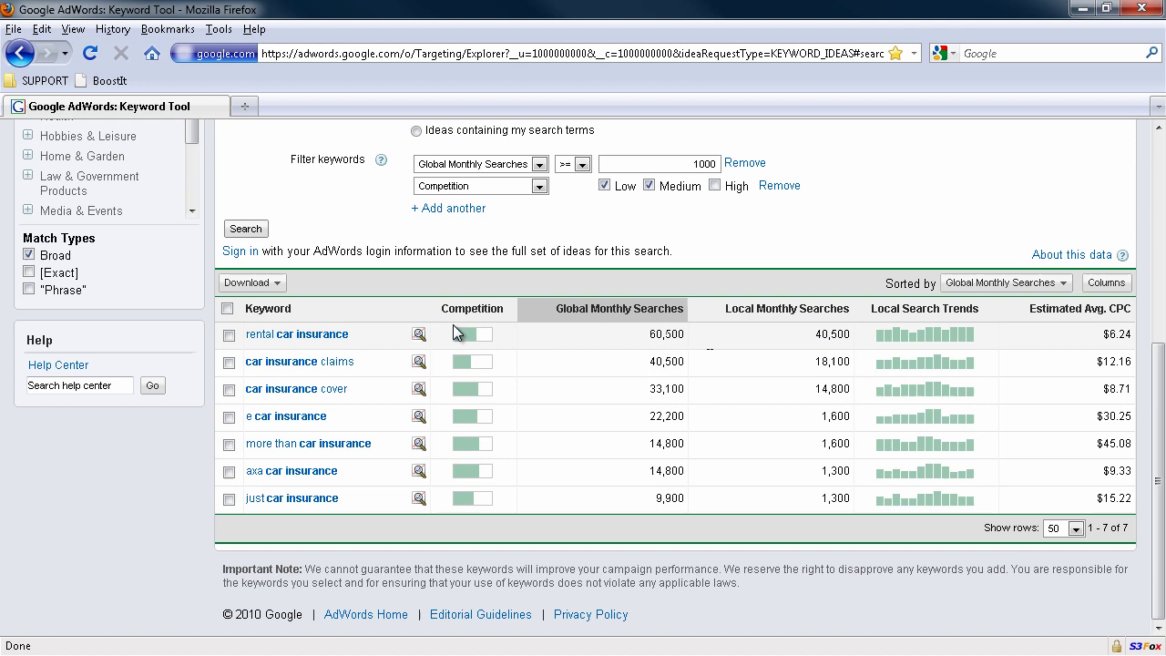
{"action": "left_click_drag", "start_coordinate": [363, 330], "coordinate": [241, 330]}
{"action": "key", "text": "ctrl+c"}
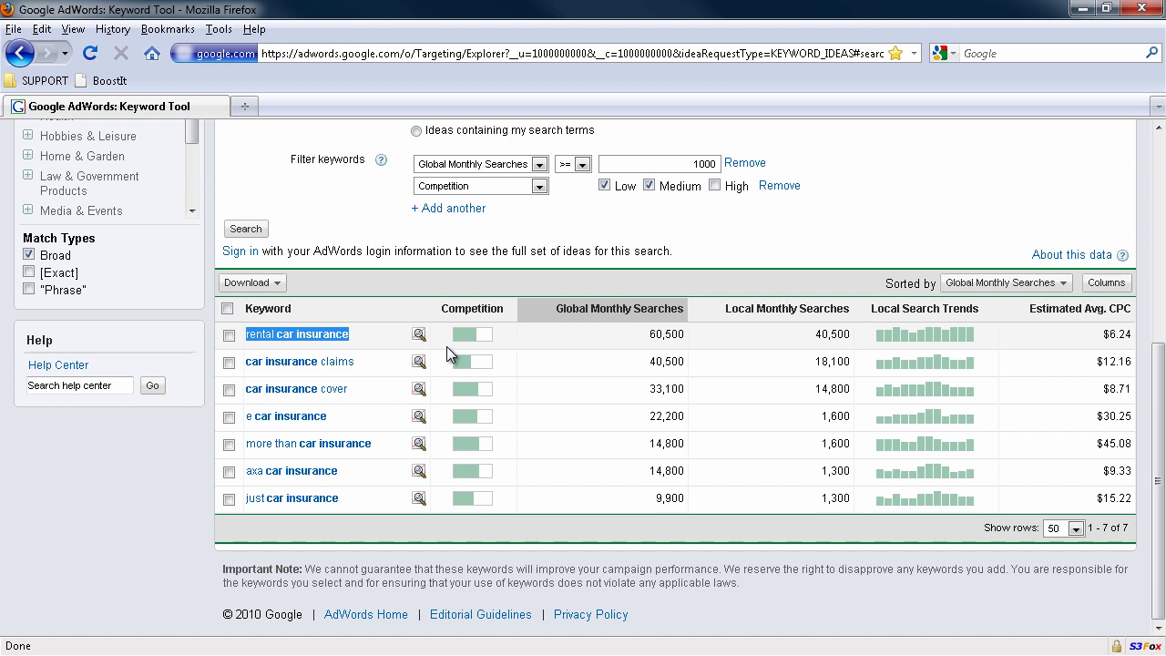
Step: Google 'rental car insurance' in a new tab, noting about 74,300,000 results
{"action": "left_click", "coordinate": [244, 106]}
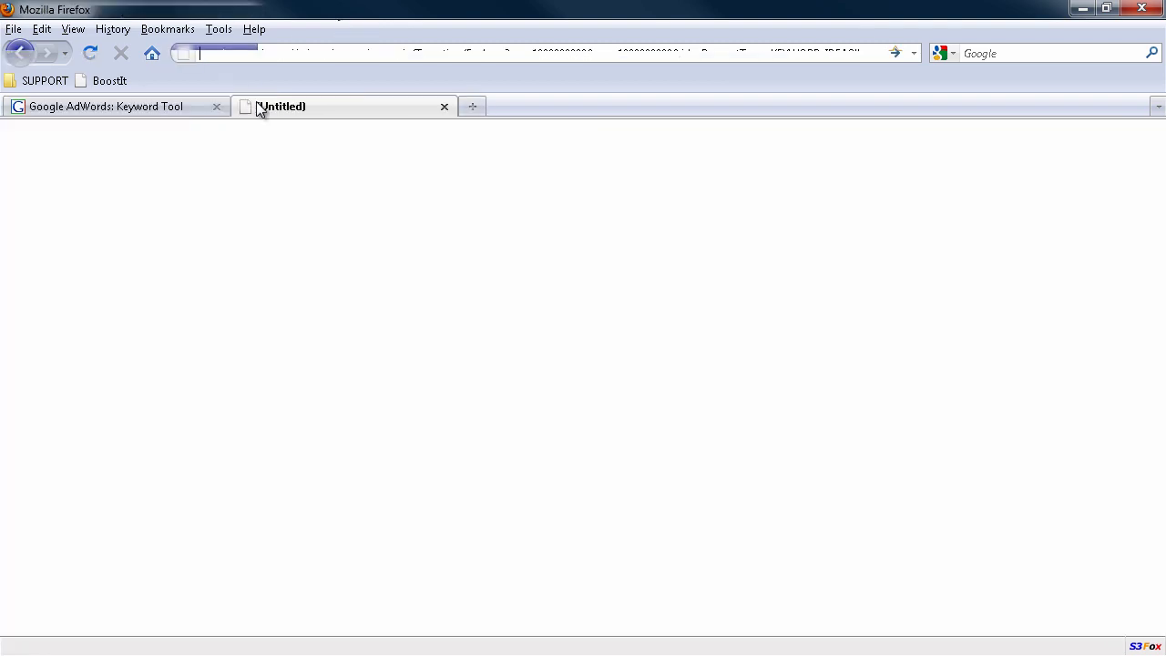
{"action": "left_click", "coordinate": [1000, 53]}
{"action": "key", "text": "ctrl+v"}
{"action": "key", "text": "Return"}
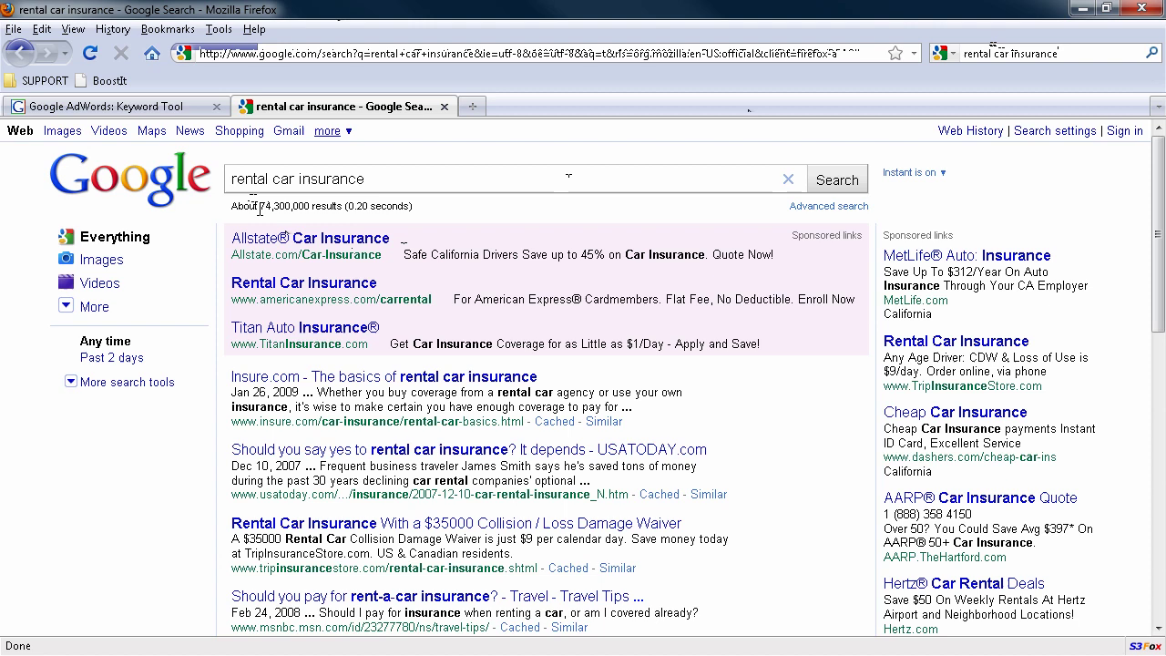
{"action": "left_click_drag", "start_coordinate": [261, 208], "coordinate": [310, 208]}
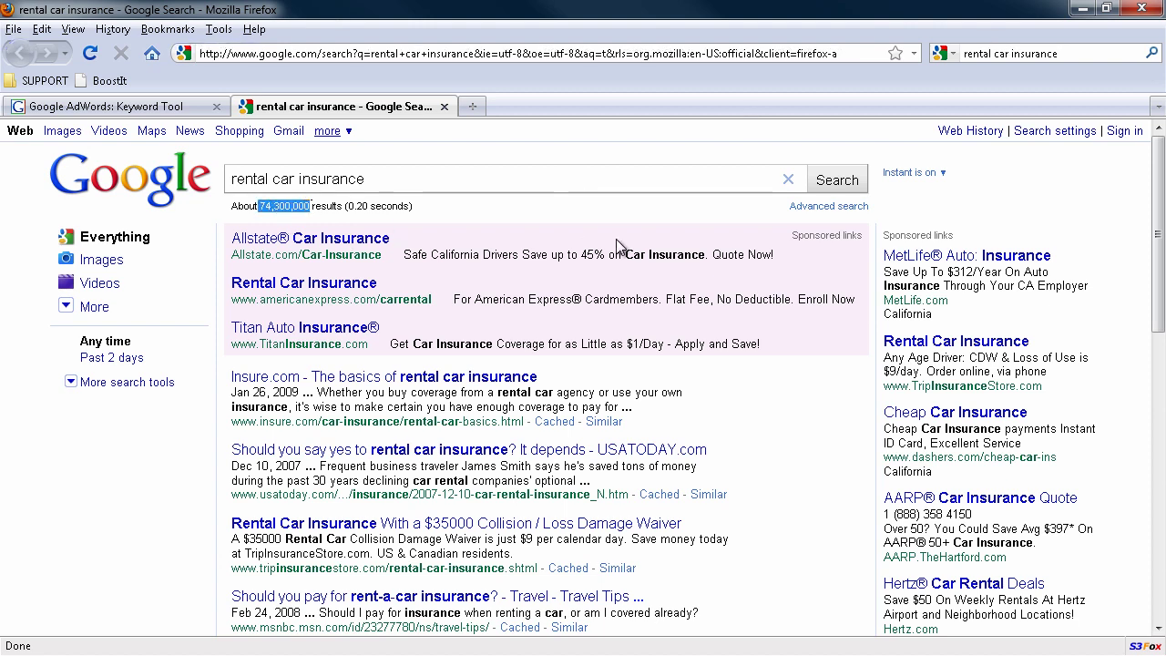
Step: Rerun it as the exact phrase "rental car insurance", getting about 202,000 results
{"action": "left_click", "coordinate": [228, 180]}
{"action": "type", "text": "\""}
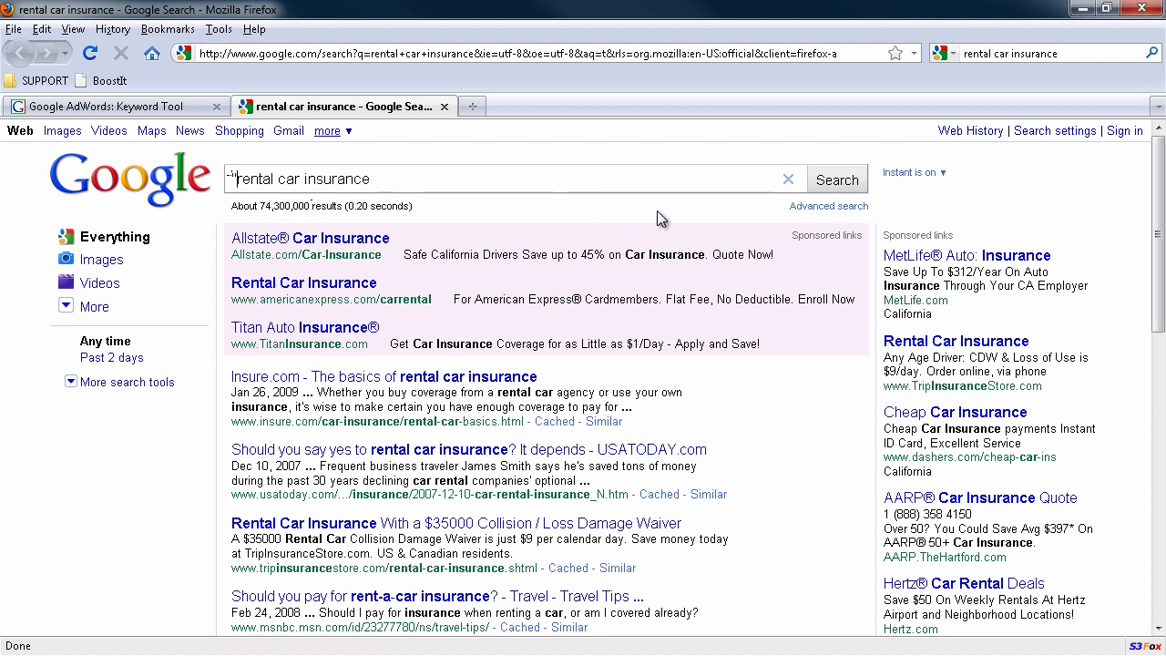
{"action": "left_click", "coordinate": [550, 183]}
{"action": "type", "text": "\""}
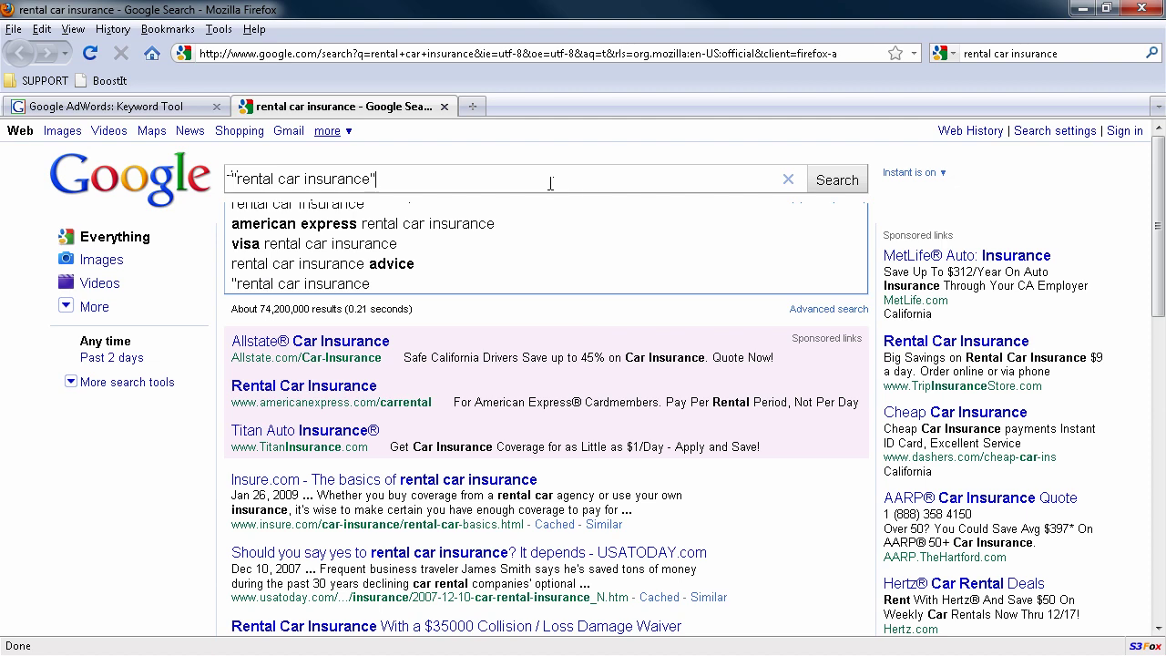
{"action": "key", "text": "Return"}
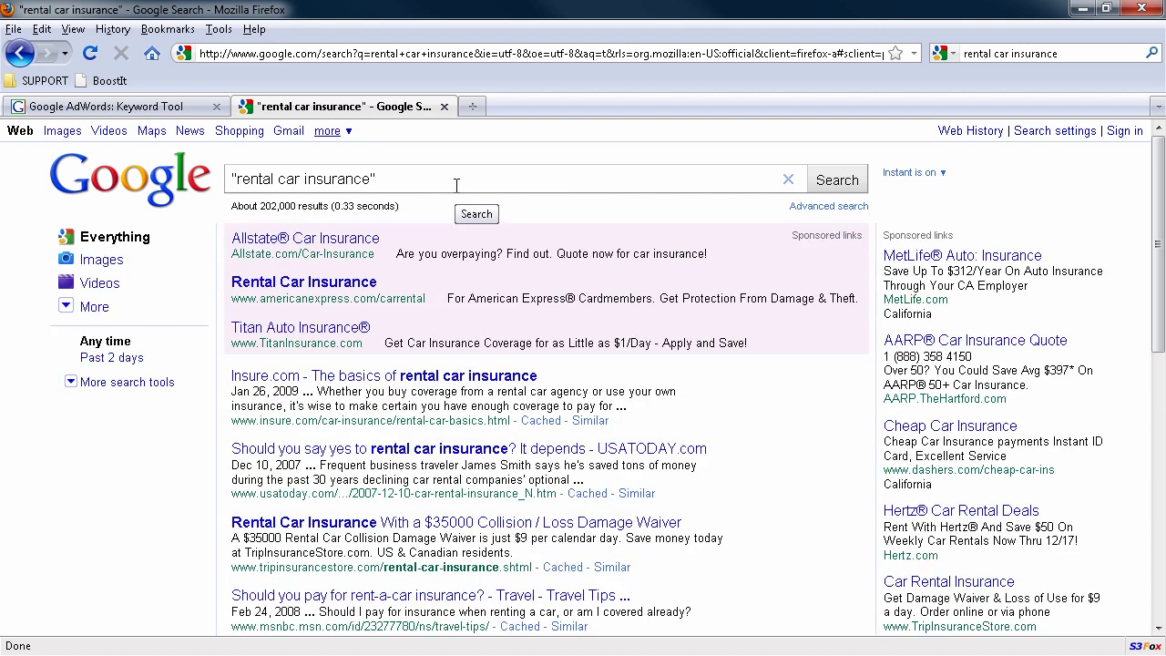
{"action": "mouse_move", "coordinate": [265, 206]}
{"action": "left_mouse_down"}
{"action": "mouse_move", "coordinate": [297, 208]}
{"action": "mouse_move", "coordinate": [260, 208]}
{"action": "mouse_move", "coordinate": [281, 206]}
{"action": "left_mouse_up"}
Step: Search intitle:"rental car insurance", noting about 13,500 results
{"action": "left_click", "coordinate": [230, 179]}
{"action": "type", "text": "intitle"}
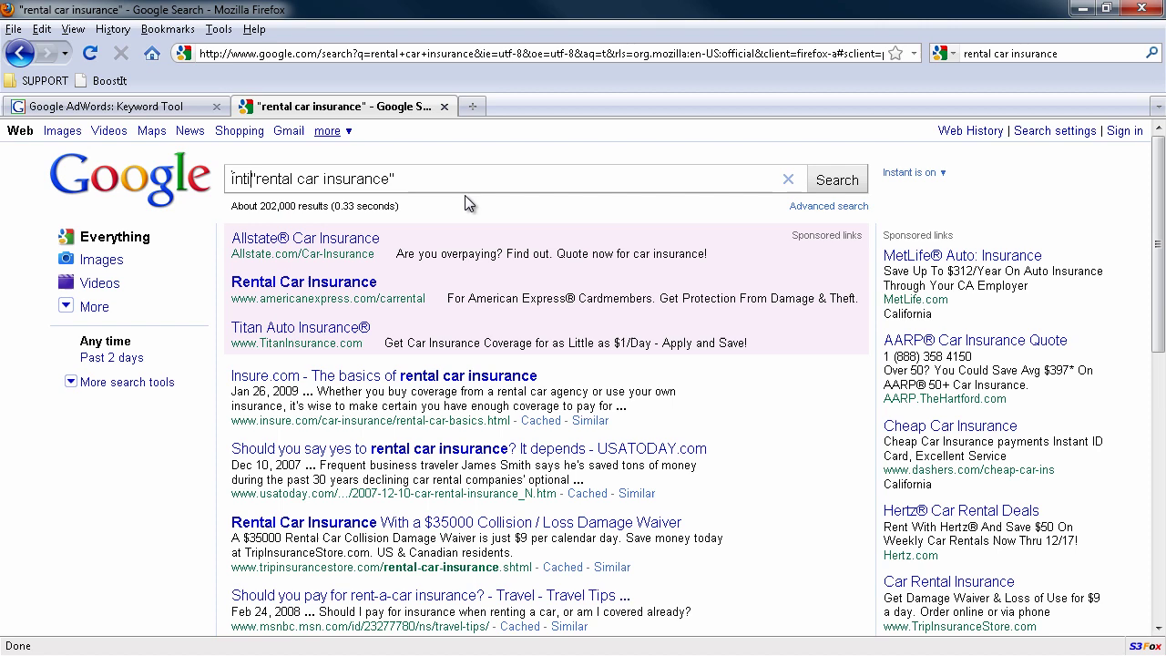
{"action": "type", "text": ":"}
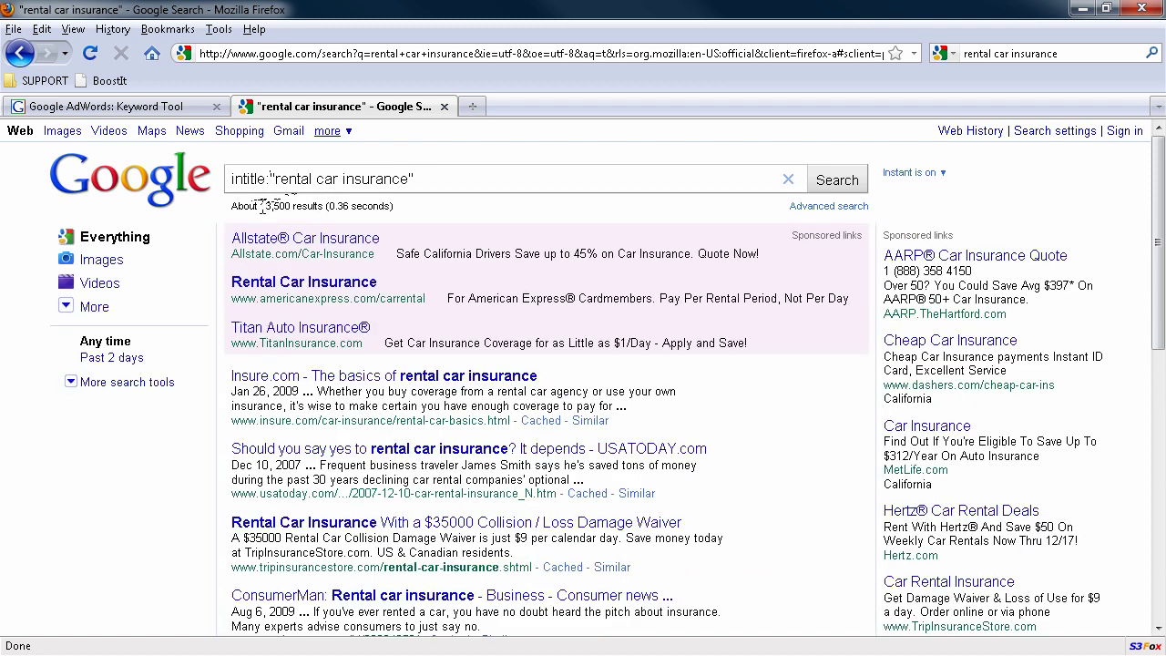
{"action": "left_click_drag", "start_coordinate": [258, 206], "coordinate": [290, 206]}
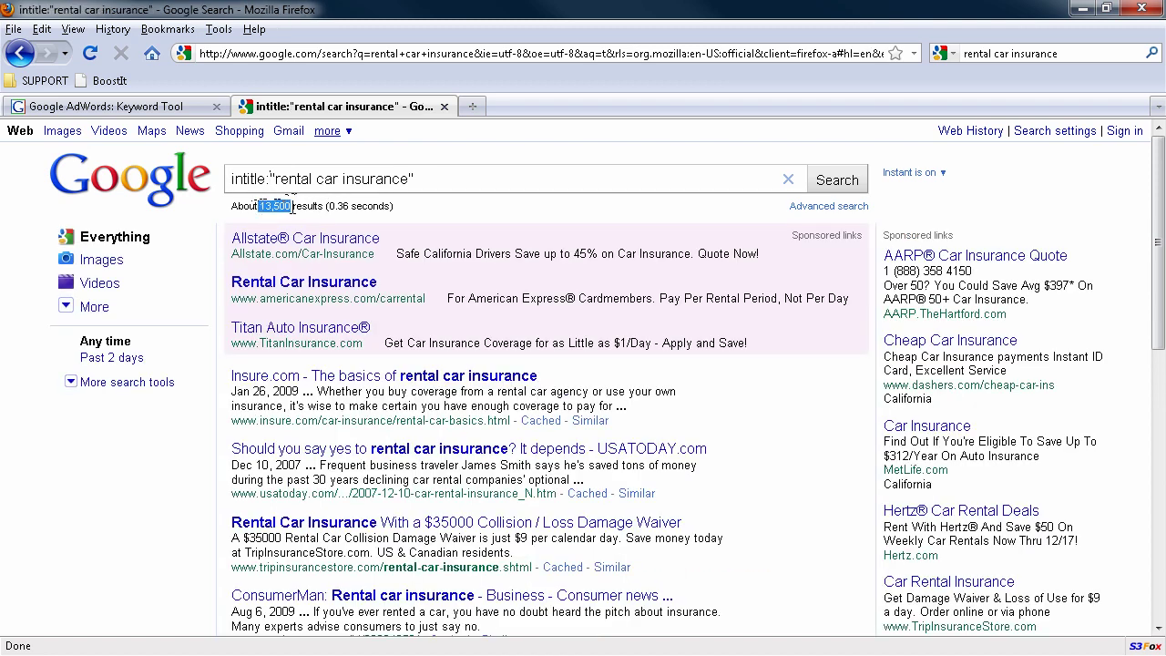
Step: Switch the query to inurl:"rental car insurance" (about 6,300 results) and select it to copy
{"action": "double_click", "coordinate": [248, 179]}
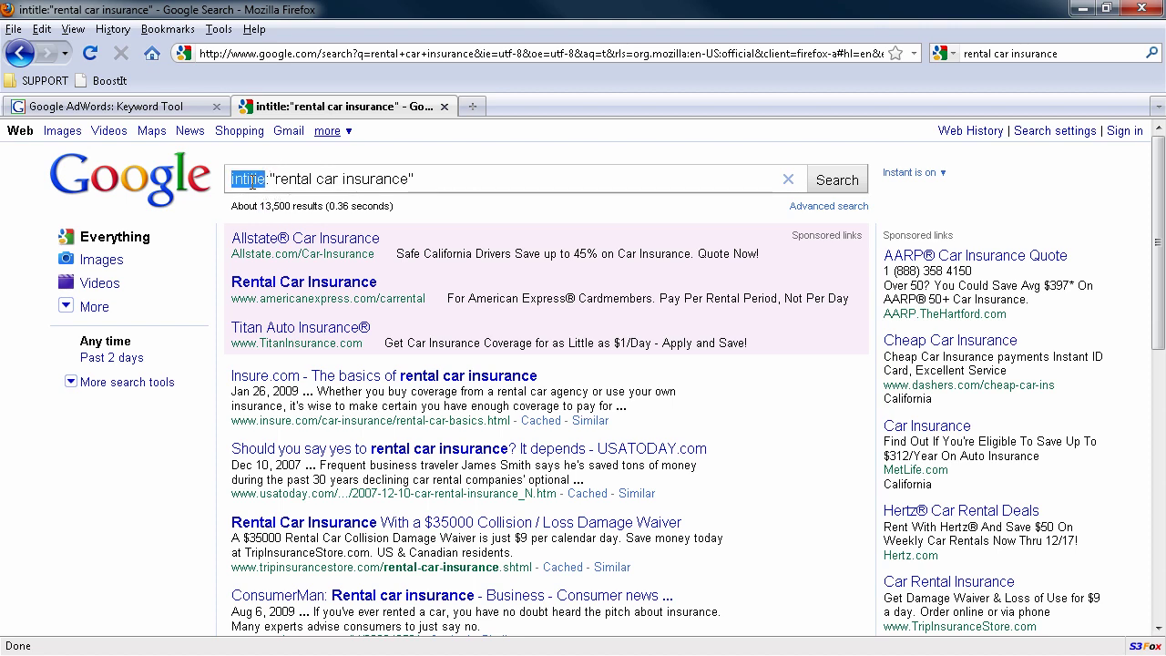
{"action": "type", "text": "inurl"}
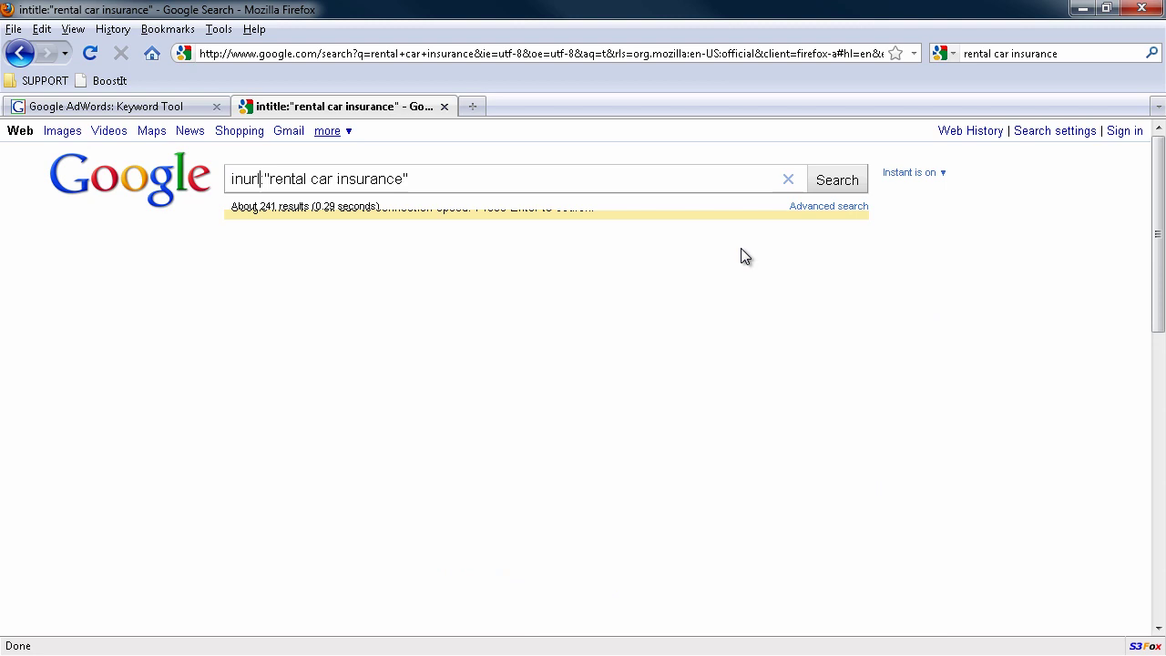
{"action": "left_click", "coordinate": [835, 182]}
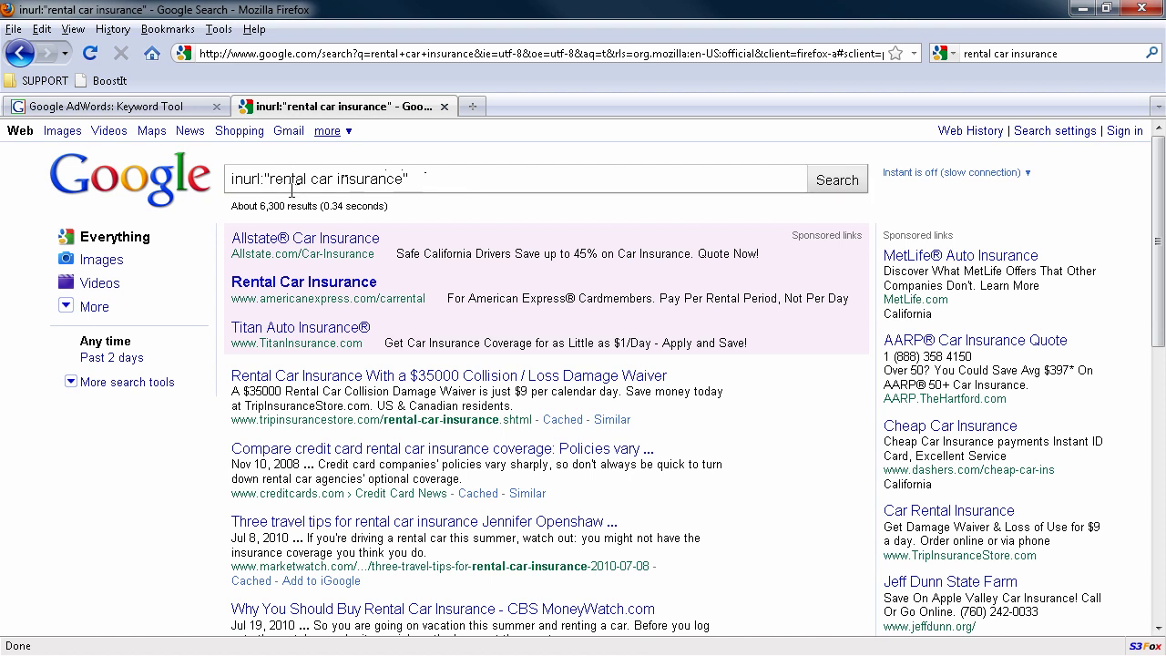
{"action": "left_click_drag", "start_coordinate": [260, 204], "coordinate": [285, 204]}
{"action": "left_click_drag", "start_coordinate": [428, 180], "coordinate": [156, 179]}
{"action": "key", "text": "ctrl+c"}
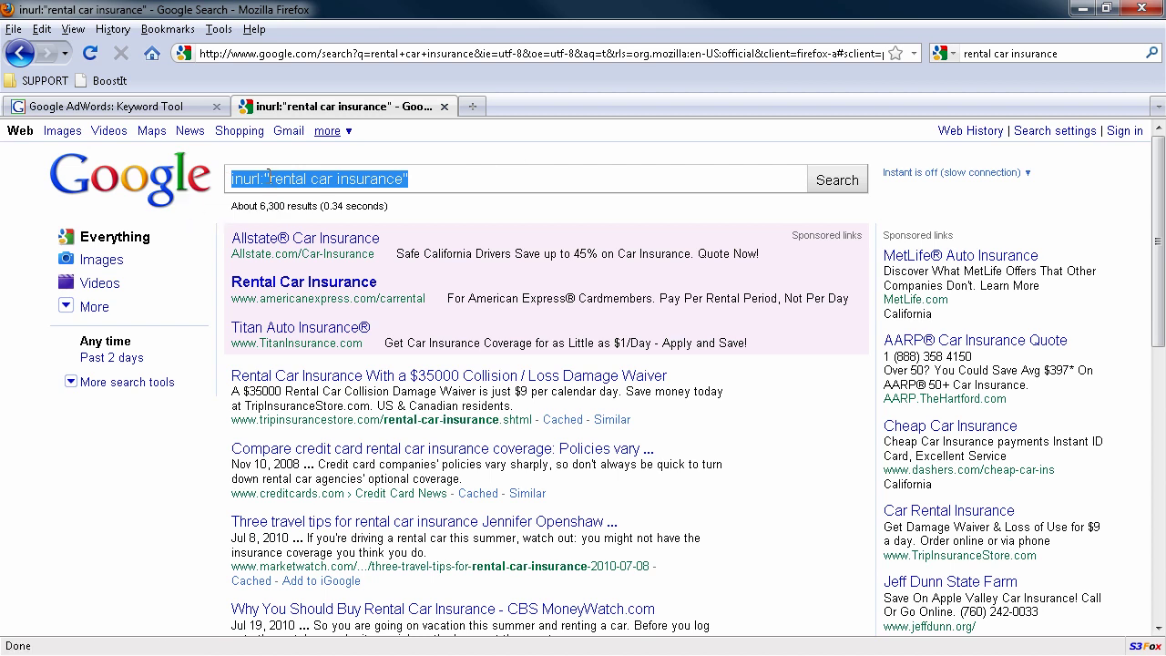
Step: Search inurl:"rental car insurance" intitle:"rental car insurance" together, getting about 5,040 results
{"action": "left_click", "coordinate": [482, 185]}
{"action": "key", "text": "ctrl+v"}
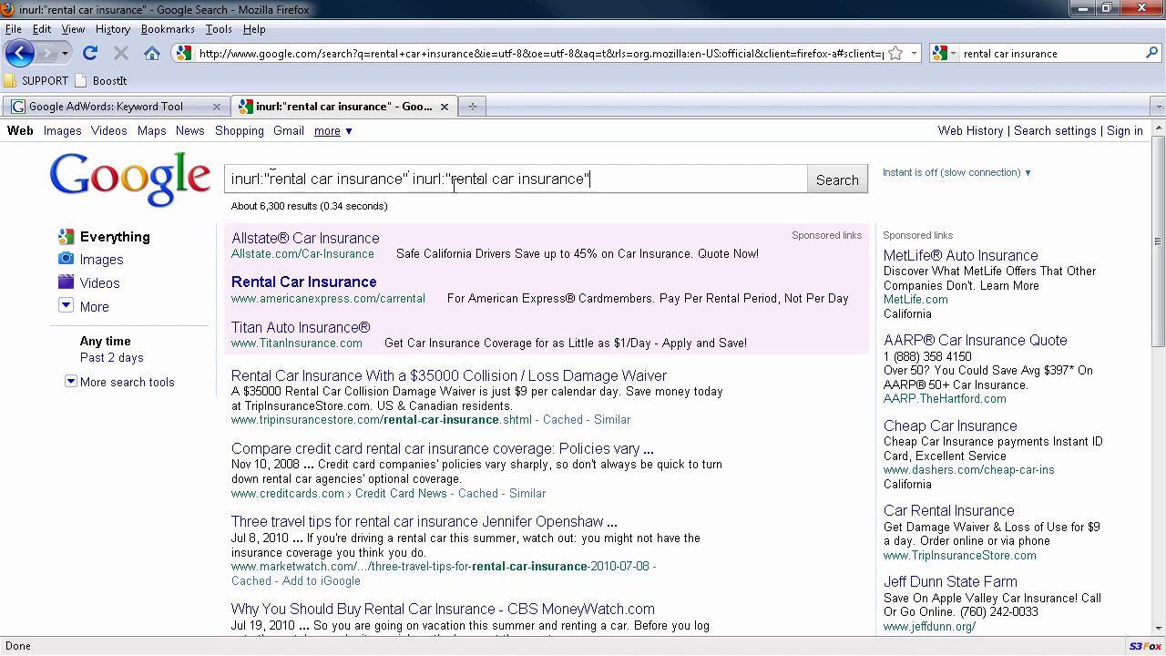
{"action": "double_click", "coordinate": [425, 181]}
{"action": "type", "text": "intitle"}
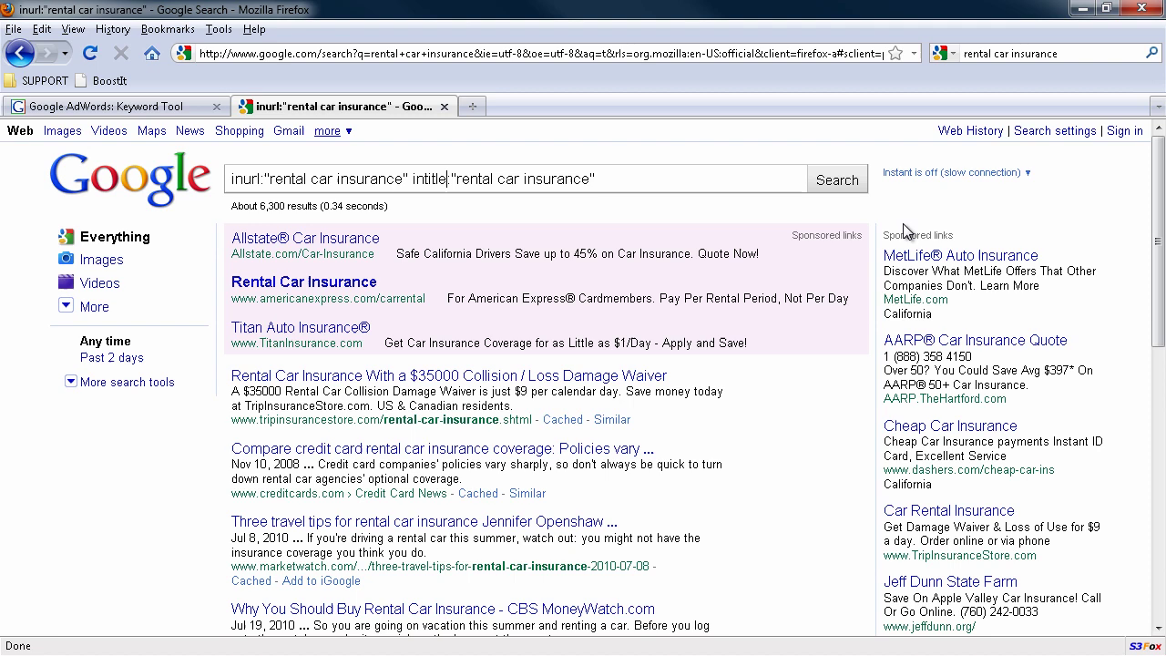
{"action": "left_click", "coordinate": [832, 183]}
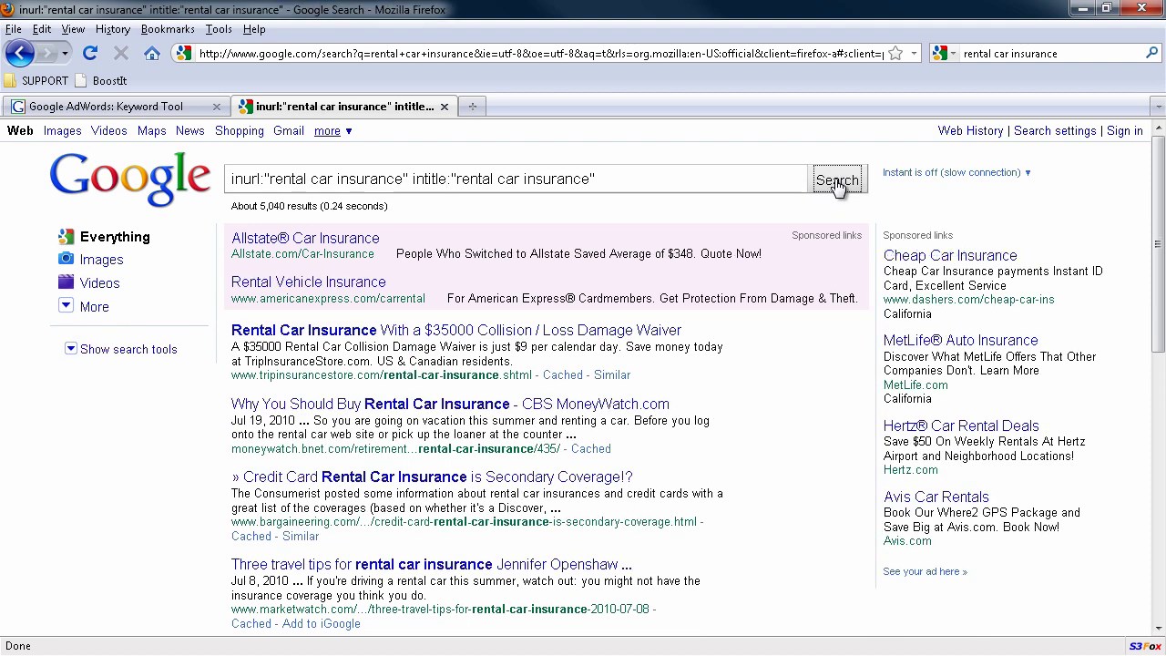
{"action": "left_click_drag", "start_coordinate": [260, 207], "coordinate": [287, 209]}
{"action": "left_click", "coordinate": [254, 183]}
{"action": "left_click_drag", "start_coordinate": [403, 178], "coordinate": [270, 179]}
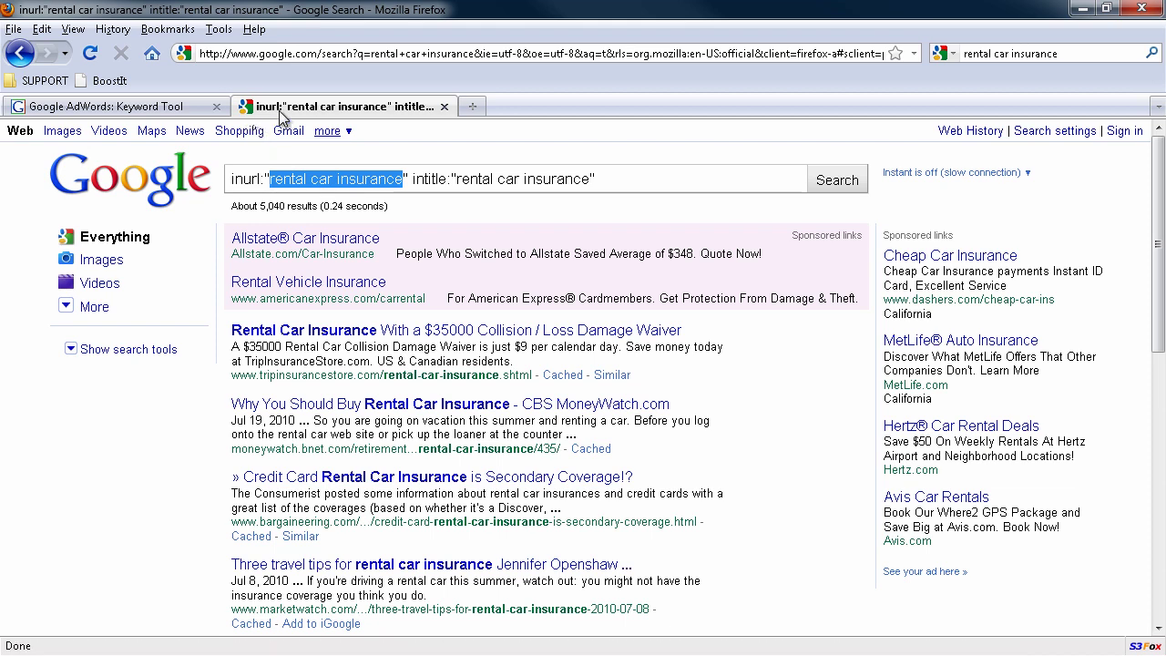
Step: Back in the keyword ideas list, replace the seed phrase 'car insurance' with 'insurance' and adjust the filters
{"action": "left_click", "coordinate": [94, 109]}
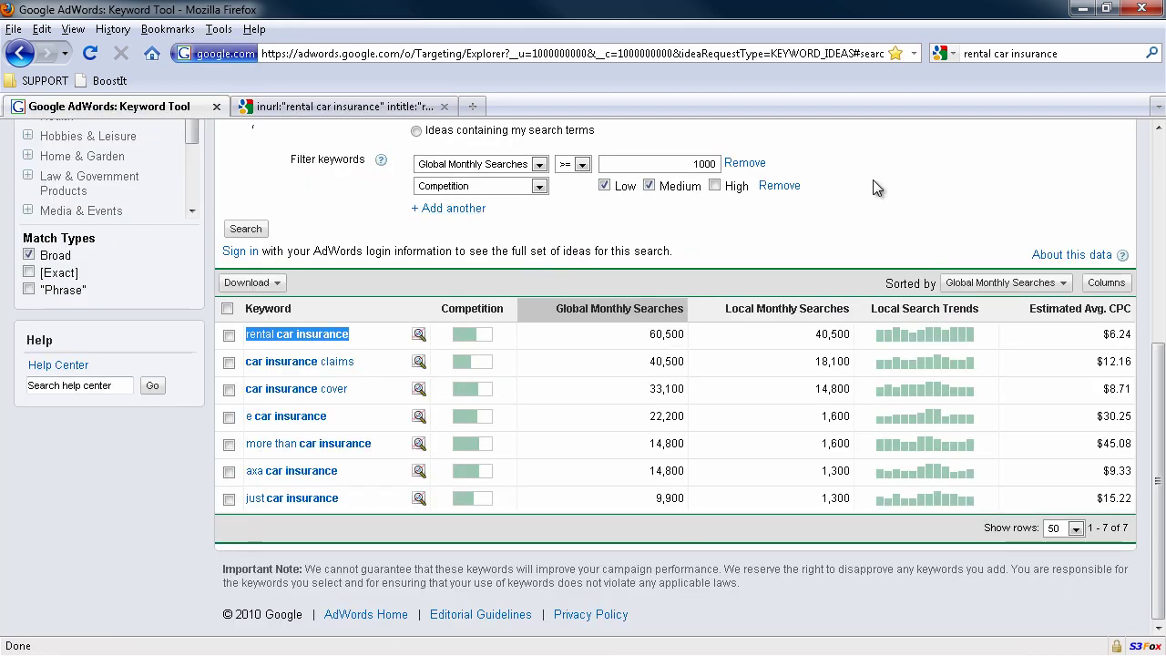
{"action": "scroll", "coordinate": [873, 179], "scroll_direction": "up", "scroll_amount": 7}
{"action": "scroll", "coordinate": [868, 195], "scroll_direction": "down", "scroll_amount": 6}
{"action": "scroll", "coordinate": [856, 199], "scroll_direction": "up", "scroll_amount": 4}
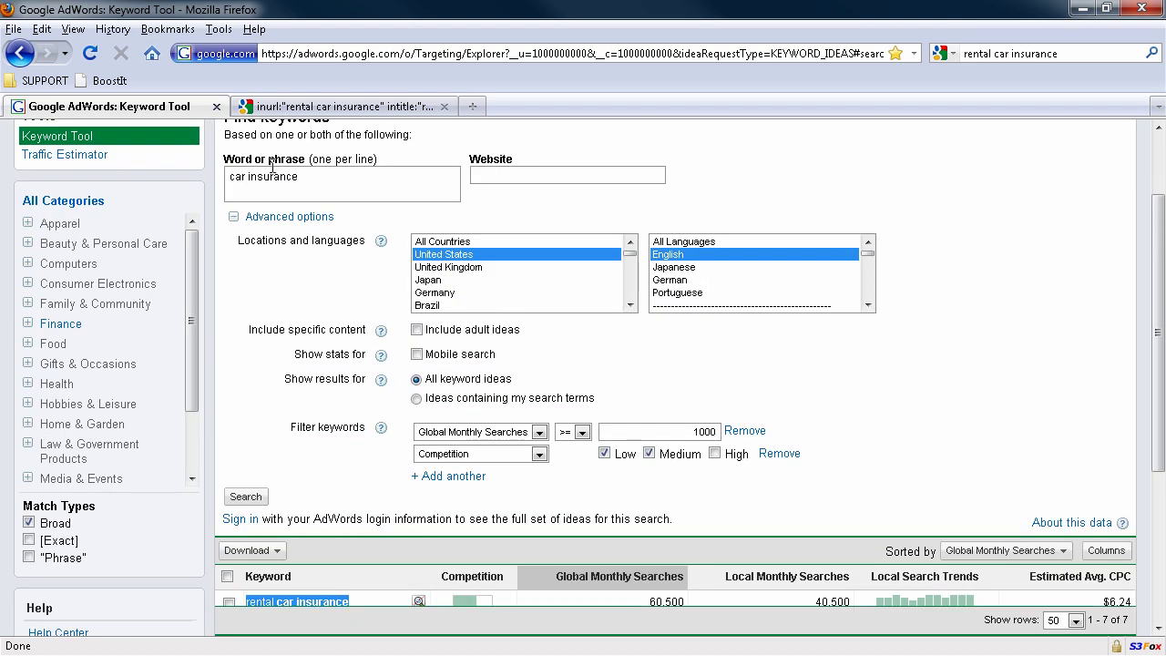
{"action": "left_click_drag", "start_coordinate": [303, 175], "coordinate": [230, 177]}
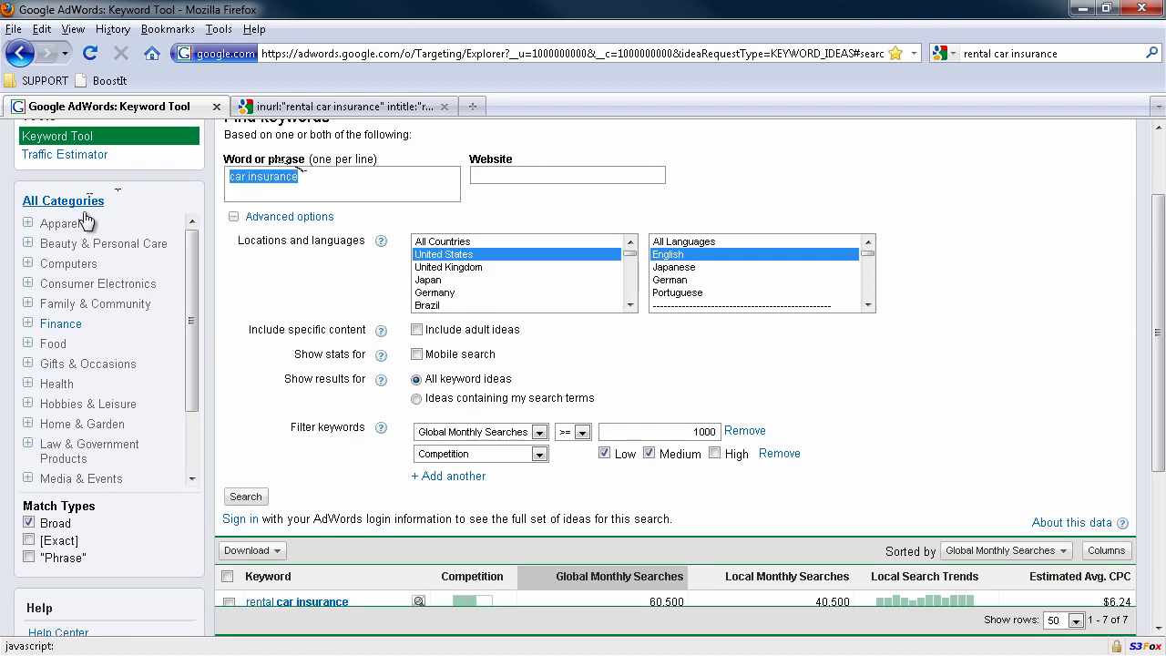
{"action": "type", "text": "insurance"}
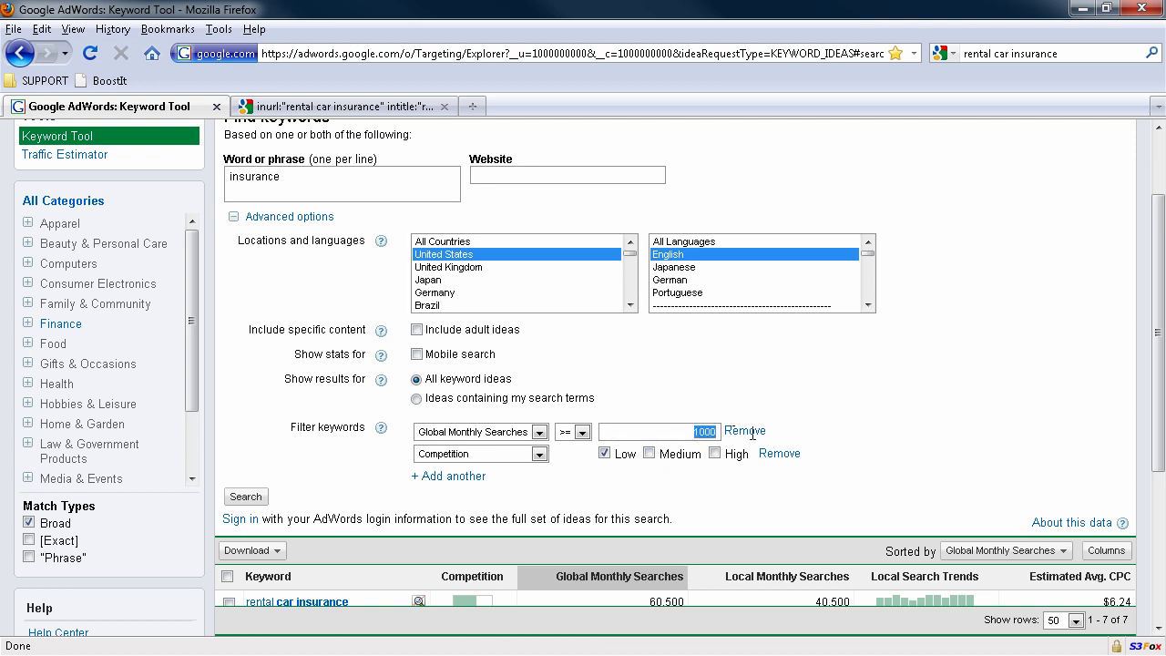
{"action": "left_click", "coordinate": [829, 436]}
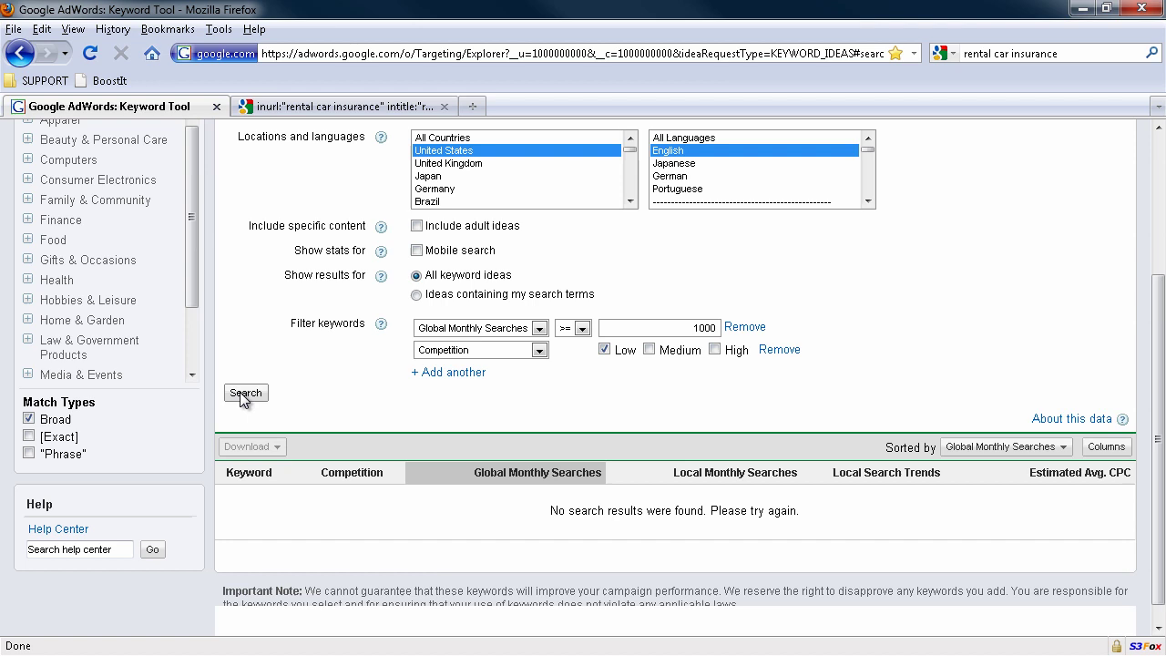
Step: Replace the seed phrase 'insurance' with 'business' and run the keyword idea search
{"action": "scroll", "coordinate": [382, 364], "scroll_direction": "up", "scroll_amount": 4}
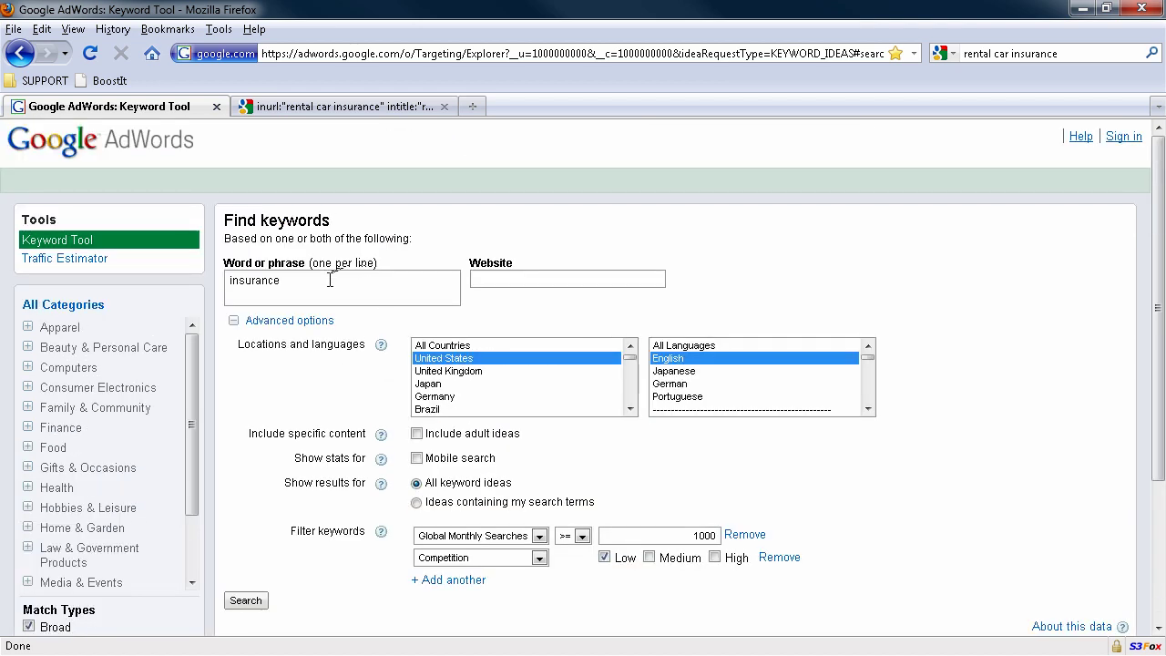
{"action": "left_click_drag", "start_coordinate": [330, 280], "coordinate": [140, 275]}
{"action": "type", "text": "business"}
{"action": "scroll", "coordinate": [538, 348], "scroll_direction": "down", "scroll_amount": 1}
{"action": "left_click", "coordinate": [245, 600]}
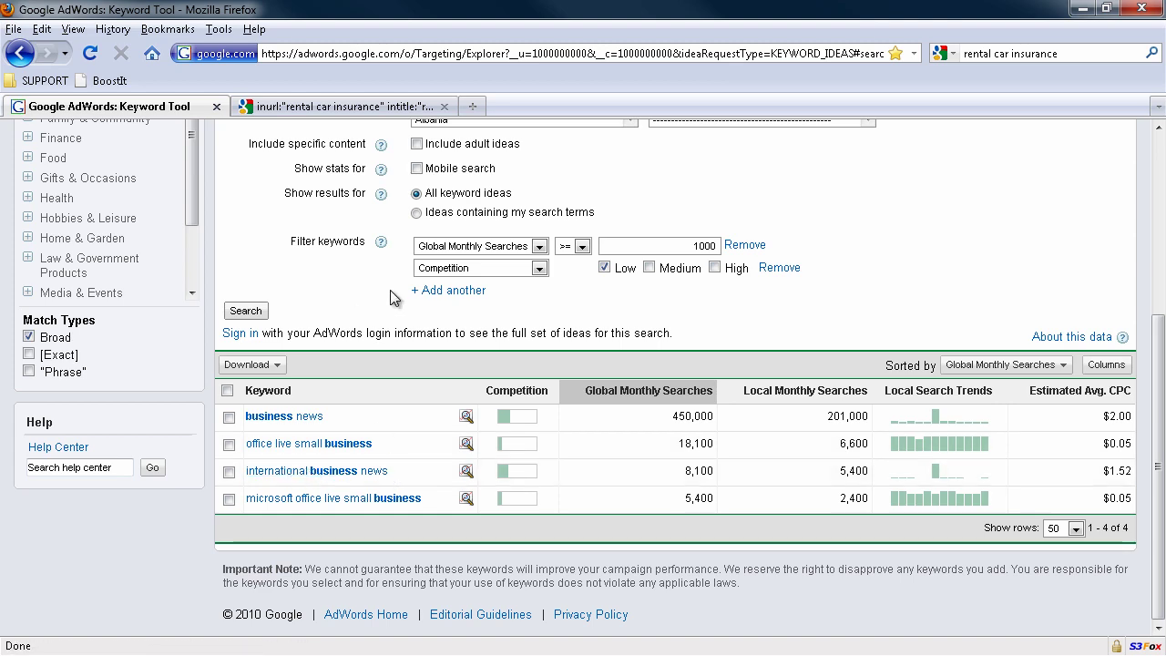
Step: Review the business results (business news, 450,000 searches) and select 'office live small business' to copy
{"action": "scroll", "coordinate": [293, 469], "scroll_direction": "up", "scroll_amount": 5}
{"action": "scroll", "coordinate": [469, 441], "scroll_direction": "down", "scroll_amount": 5}
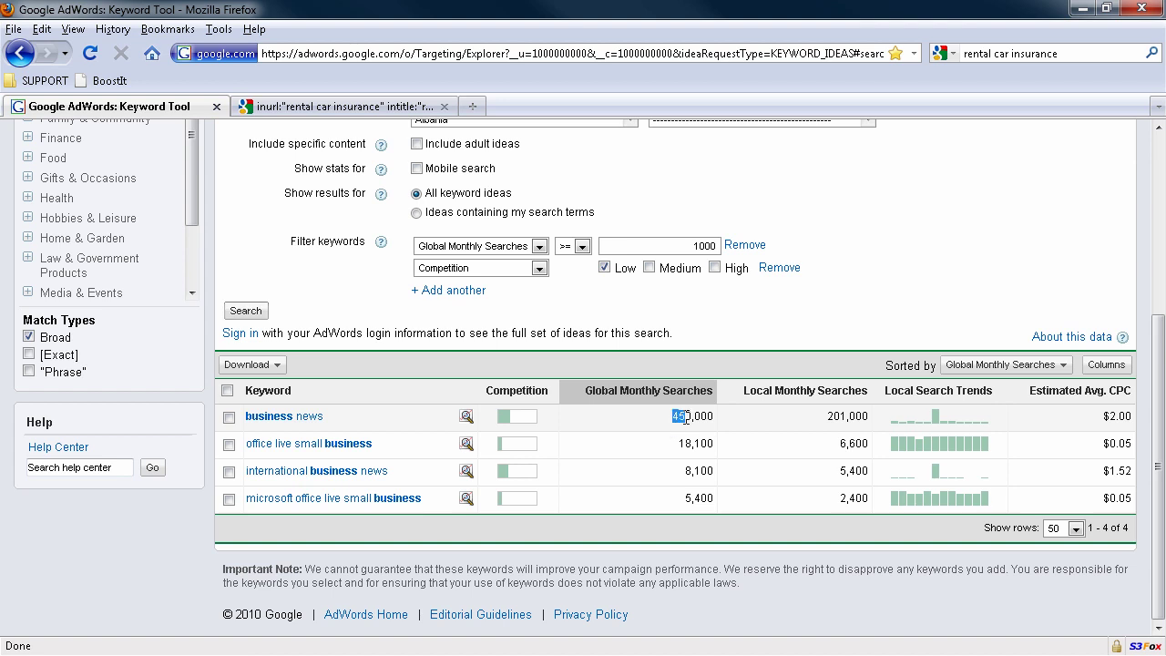
{"action": "left_click_drag", "start_coordinate": [661, 417], "coordinate": [715, 416]}
{"action": "left_click_drag", "start_coordinate": [329, 416], "coordinate": [257, 424]}
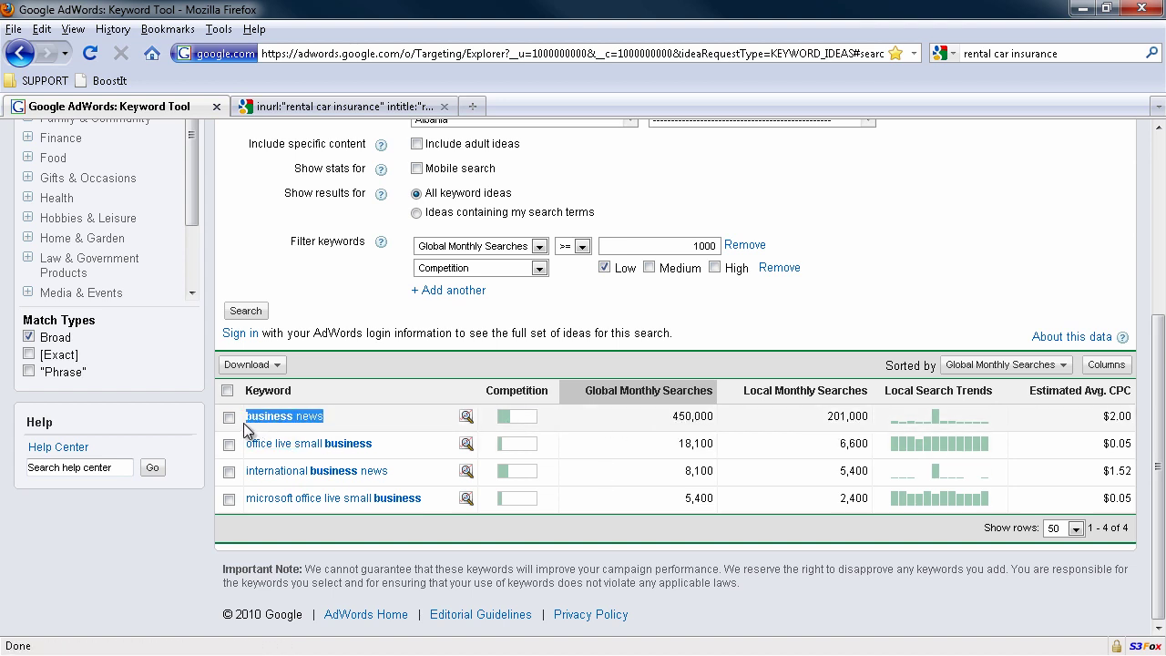
{"action": "left_click", "coordinate": [333, 419]}
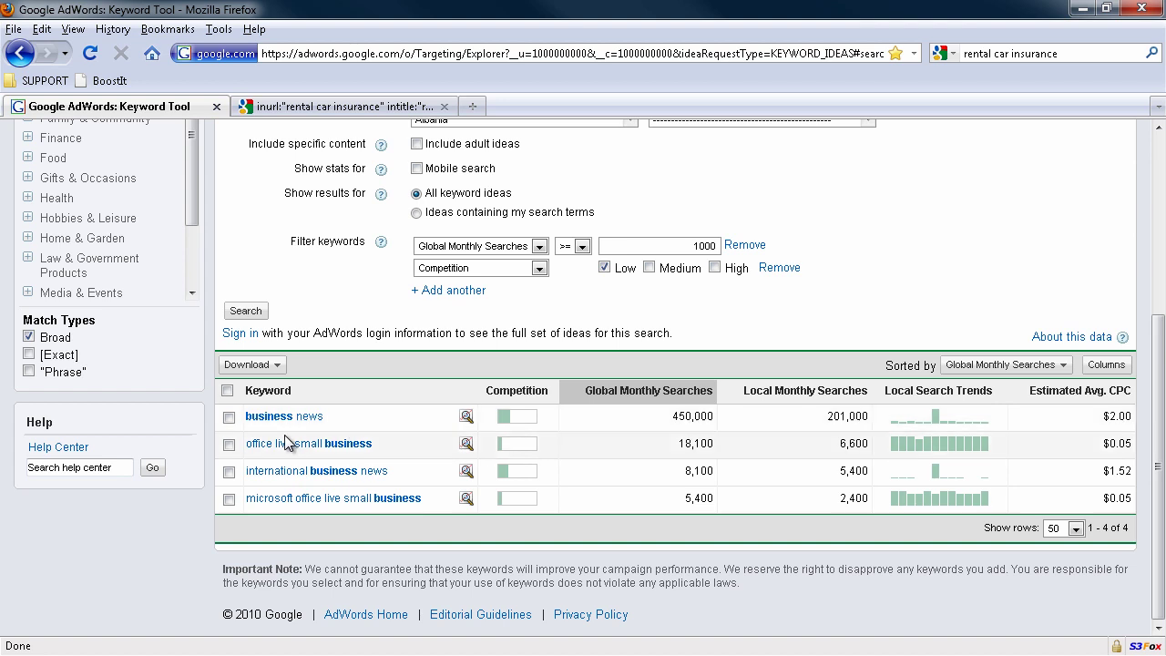
{"action": "left_click_drag", "start_coordinate": [380, 441], "coordinate": [243, 443]}
{"action": "key", "text": "ctrl+c"}
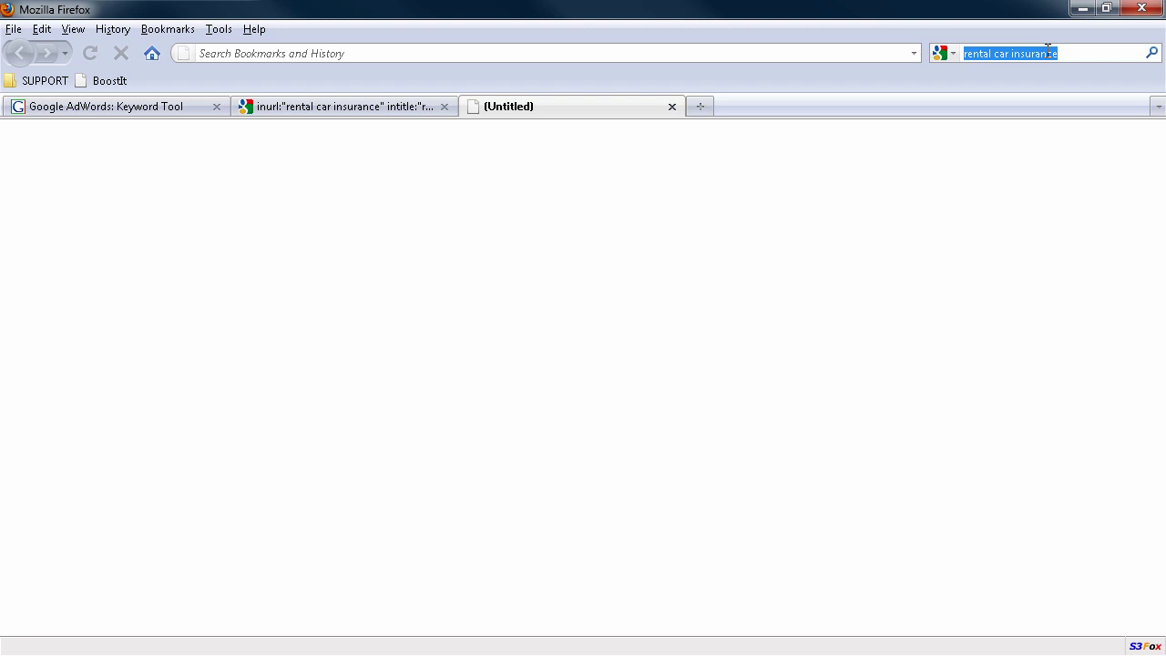
Step: Search Google for office live small business, then as the quoted exact phrase
{"action": "key", "text": "ctrl+v"}
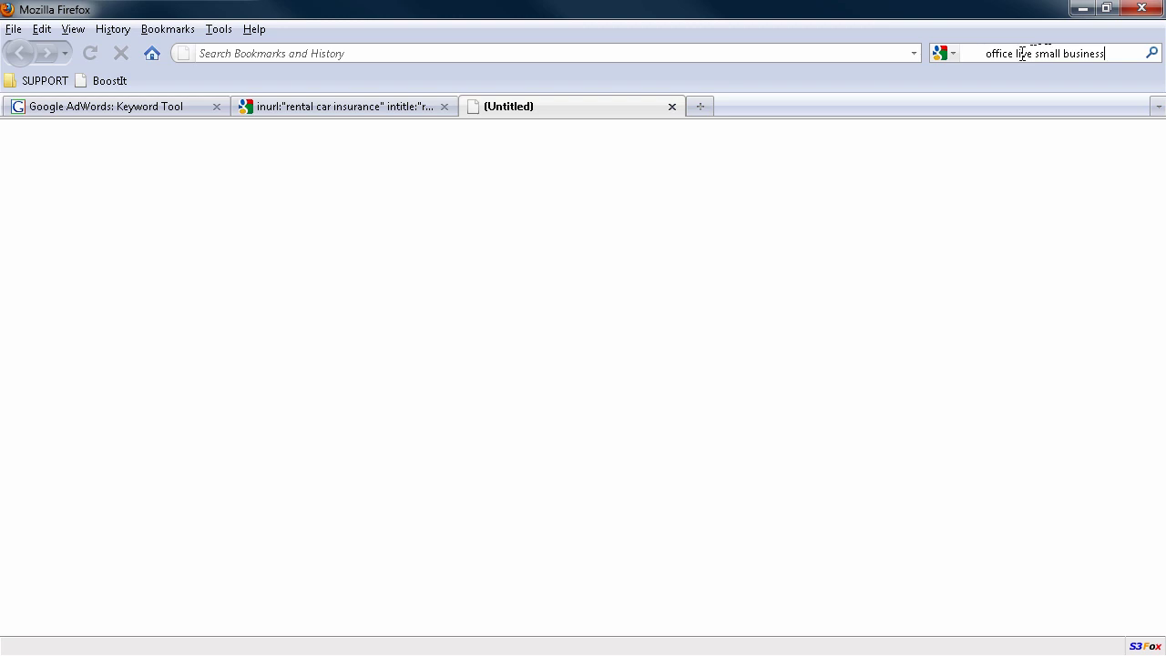
{"action": "key", "text": "Return"}
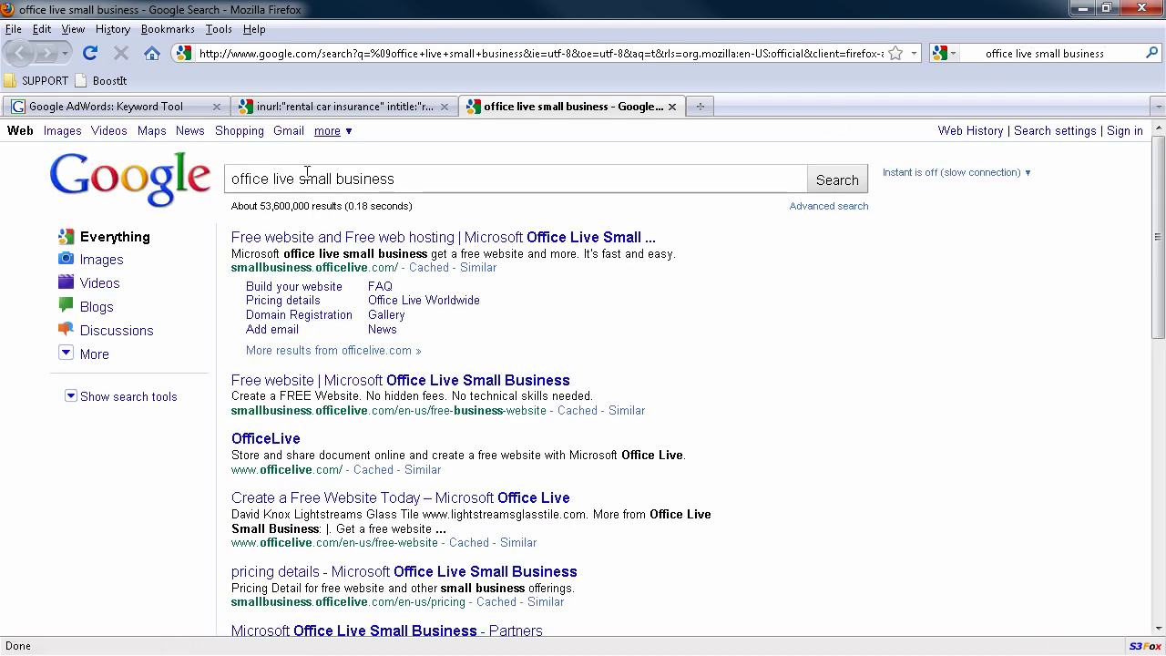
{"action": "left_click", "coordinate": [298, 179]}
{"action": "key", "text": "Home"}
{"action": "type", "text": "\""}
{"action": "key", "text": "End"}
{"action": "type", "text": "\""}
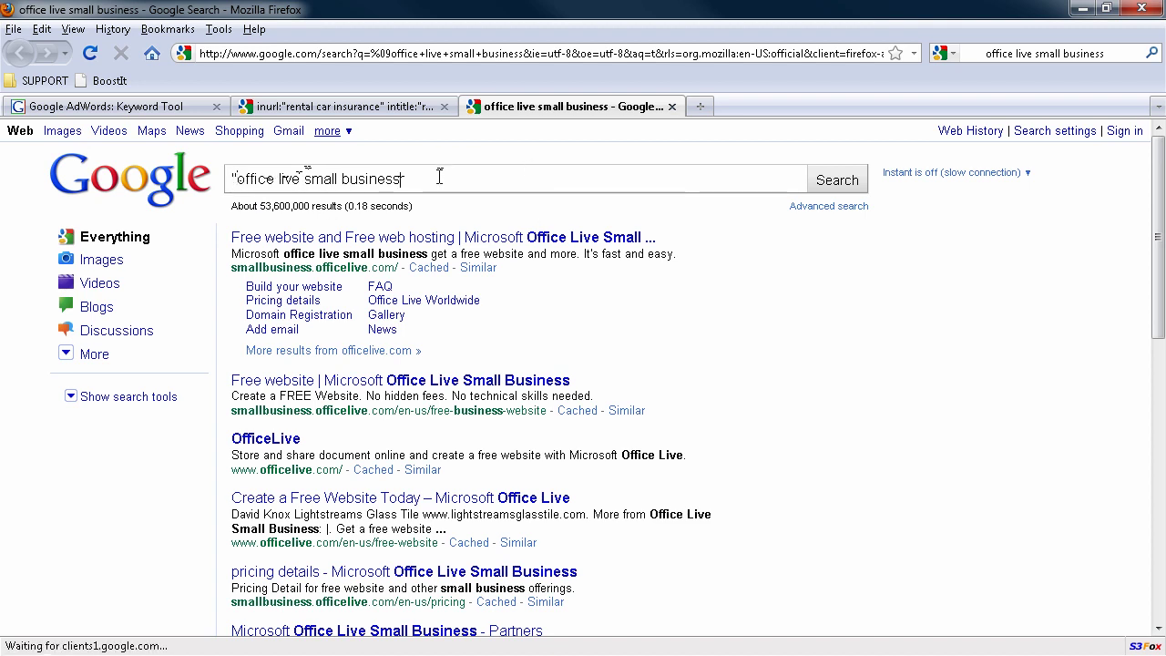
{"action": "key", "text": "Return"}
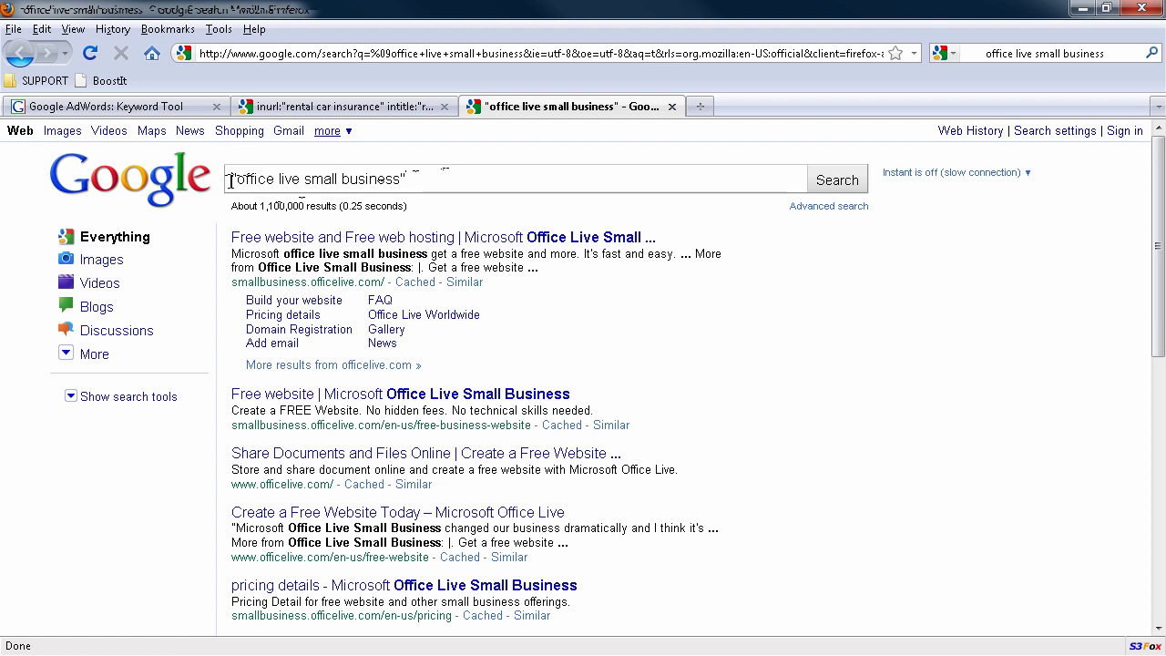
Step: Search the phrase with the intitle: operator, then with inurl: instead
{"action": "key", "text": "Home"}
{"action": "type", "text": "intitle"}
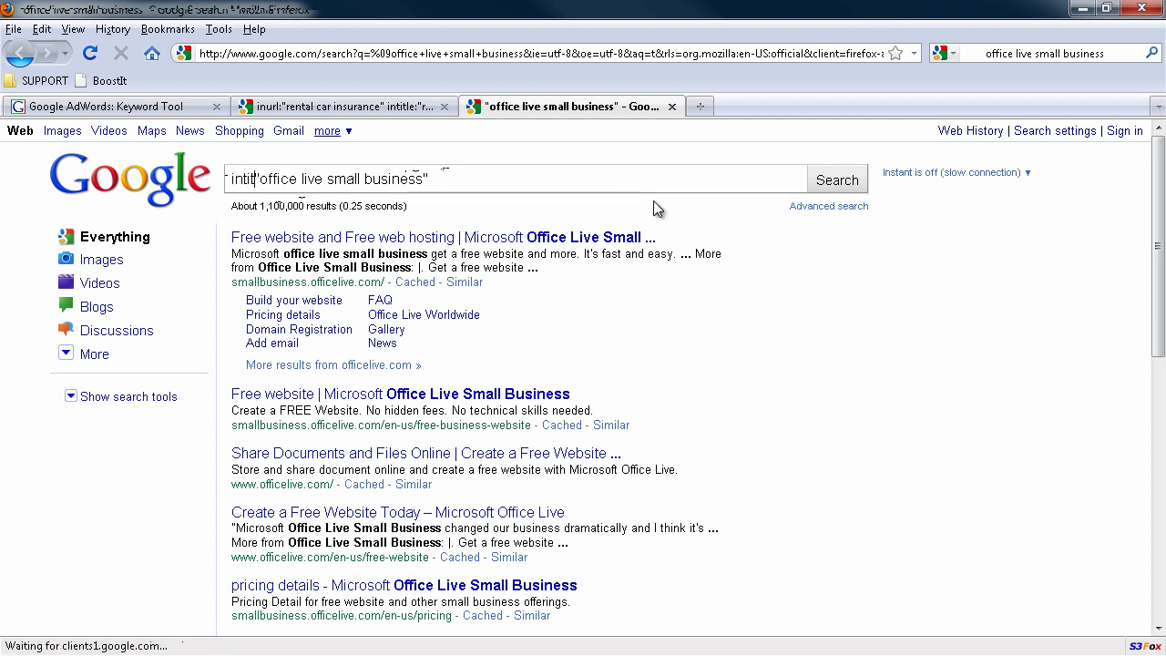
{"action": "type", "text": ":"}
{"action": "key", "text": "Return"}
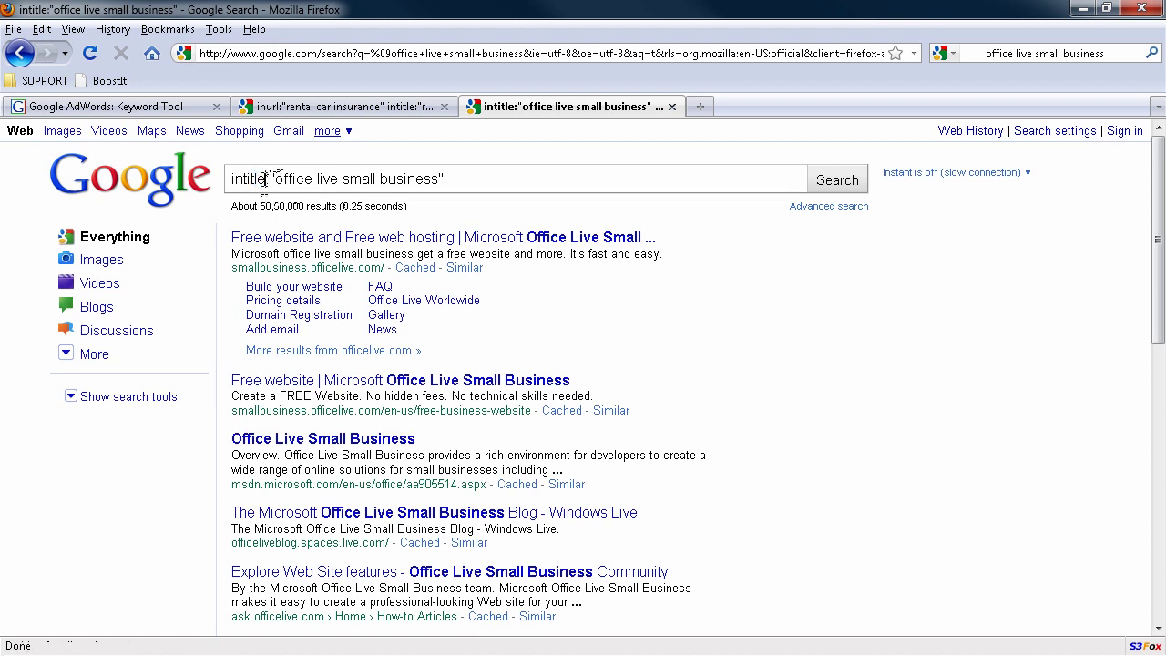
{"action": "left_click_drag", "start_coordinate": [265, 179], "coordinate": [225, 186]}
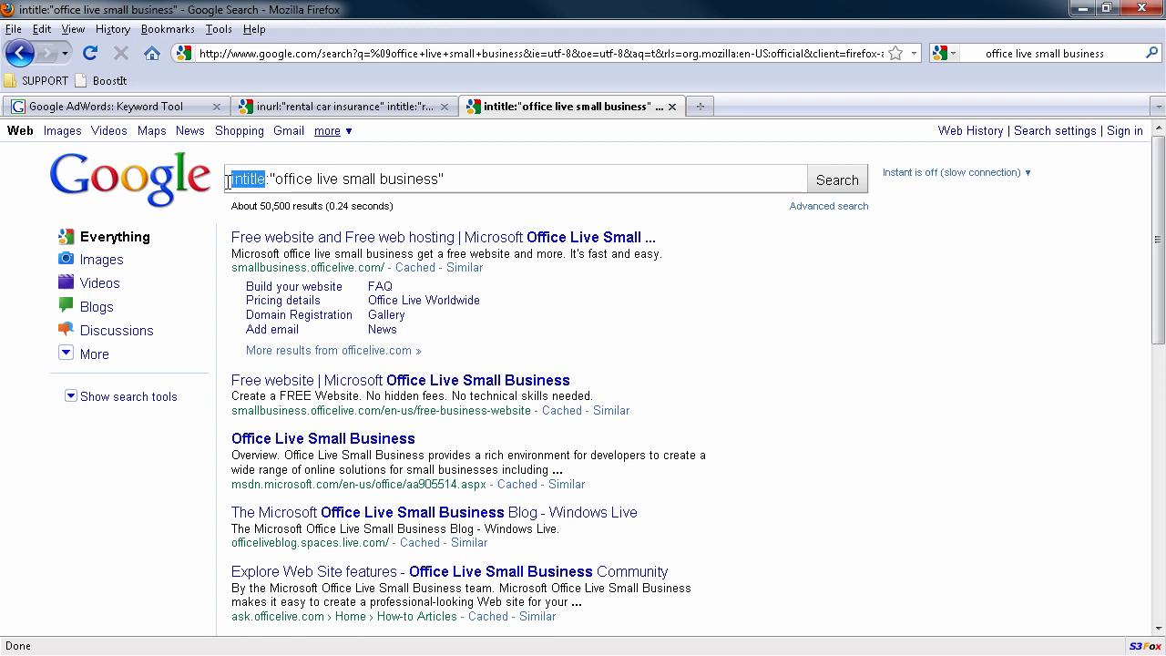
{"action": "type", "text": "inurl"}
{"action": "key", "text": "Return"}
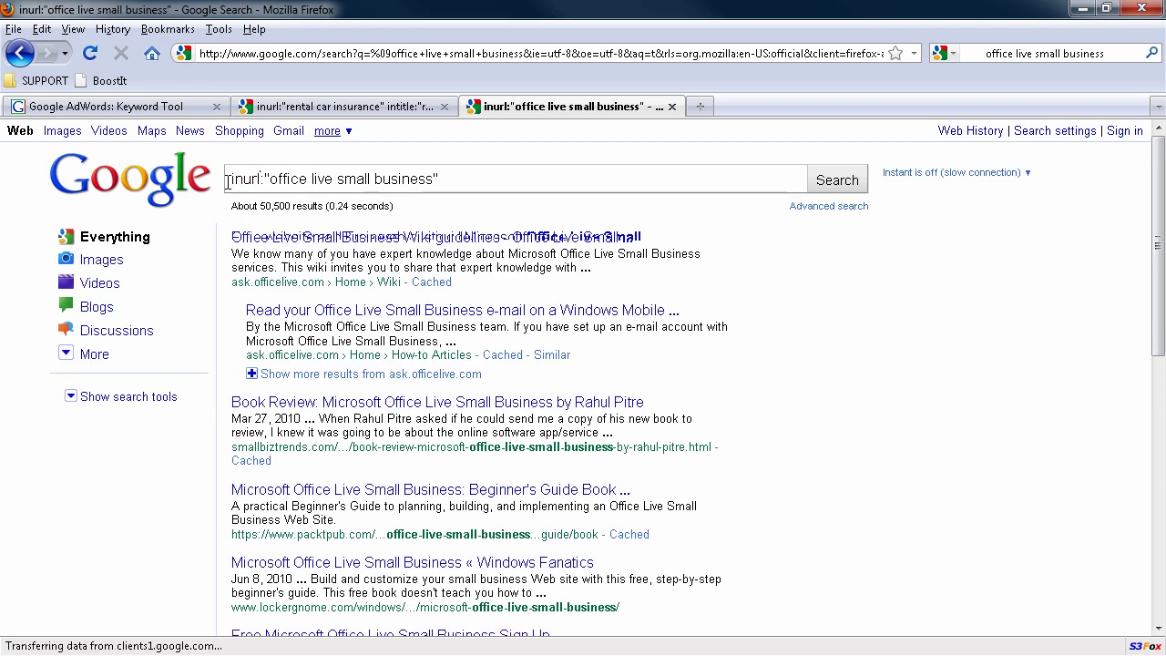
Step: Search inurl:"office live small business" intitle:"office live small business" combined
{"action": "triple_click", "coordinate": [484, 182]}
{"action": "key", "text": "ctrl+c"}
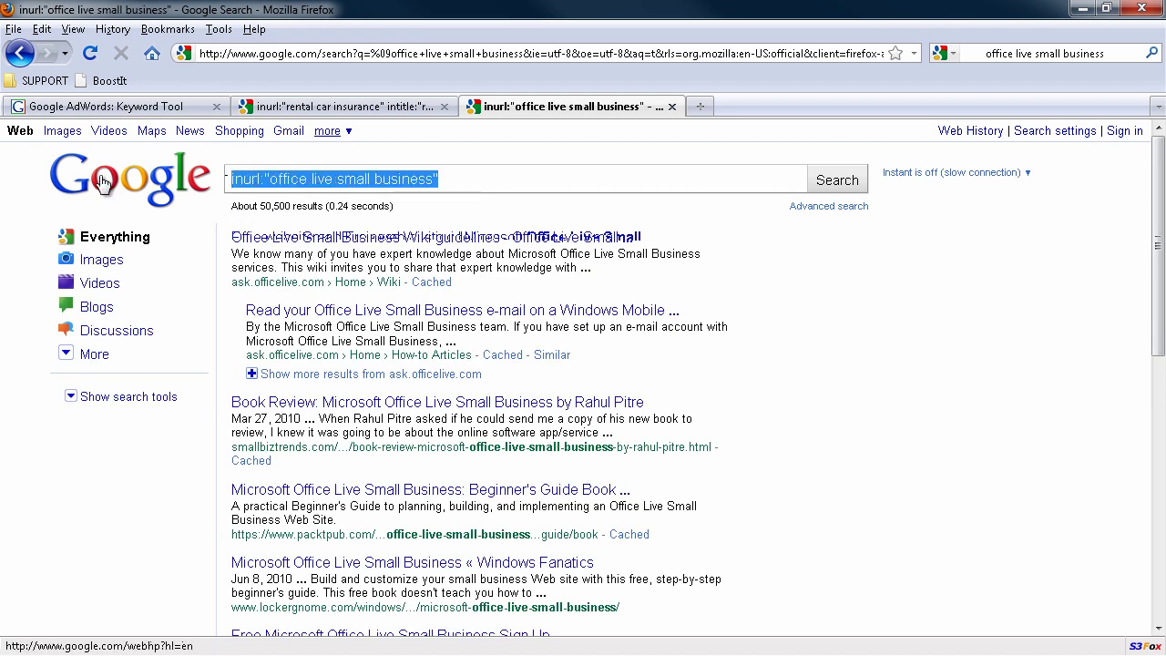
{"action": "left_click", "coordinate": [492, 182]}
{"action": "key", "text": "ctrl+v"}
{"action": "double_click", "coordinate": [457, 180]}
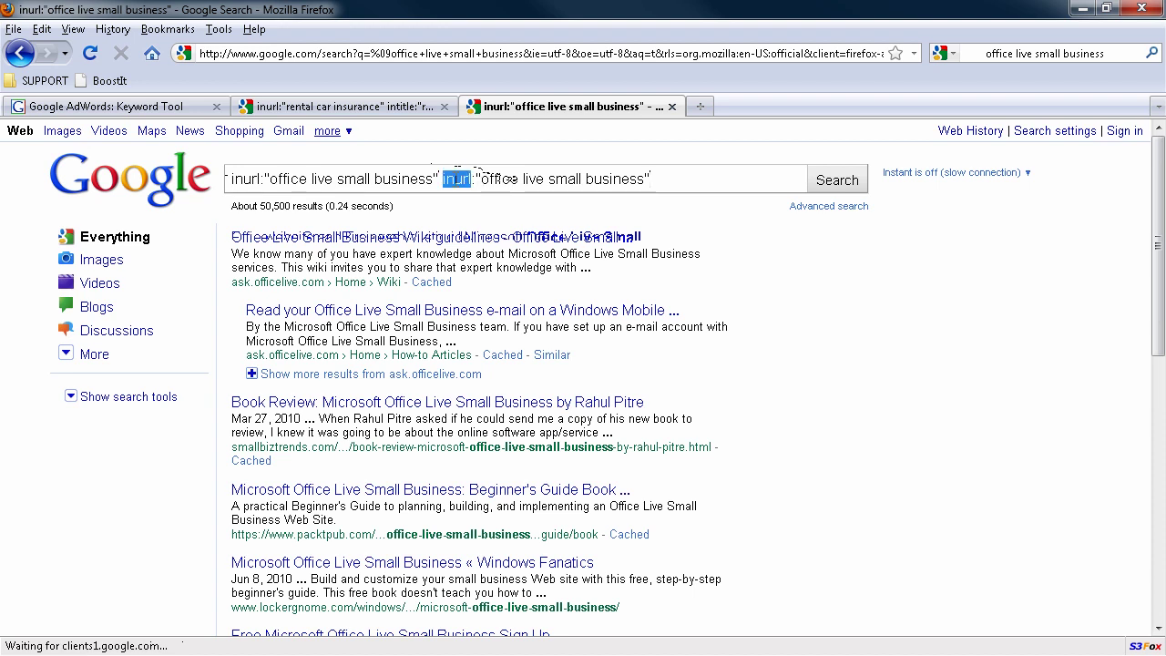
{"action": "type", "text": "intitle"}
{"action": "key", "text": "Return"}
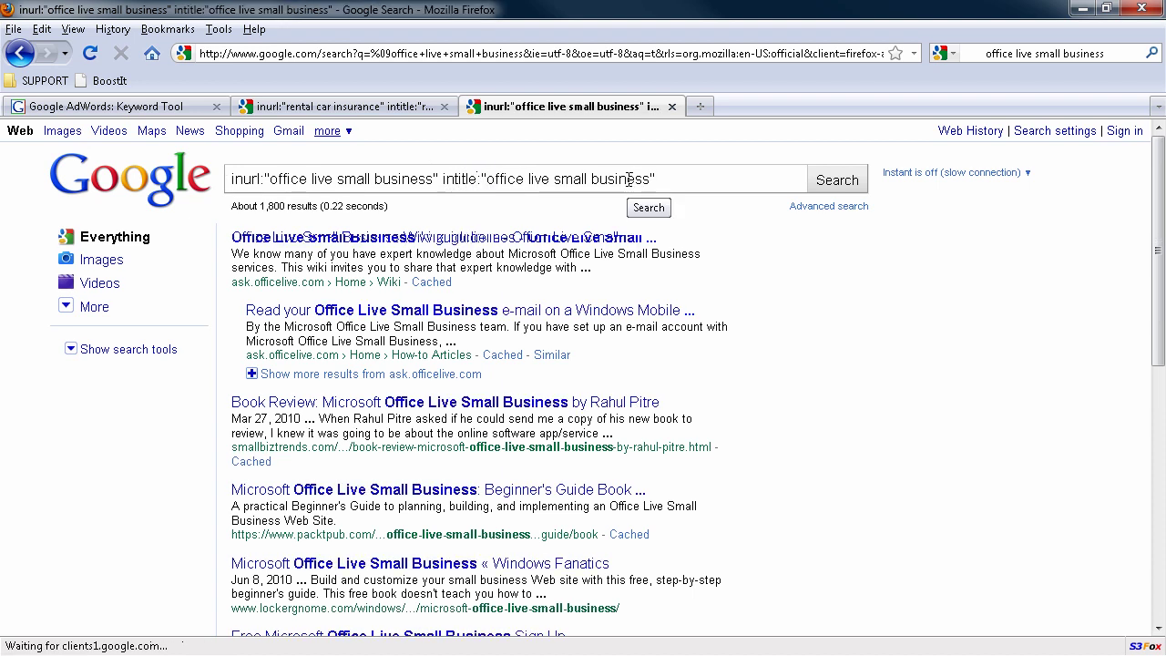